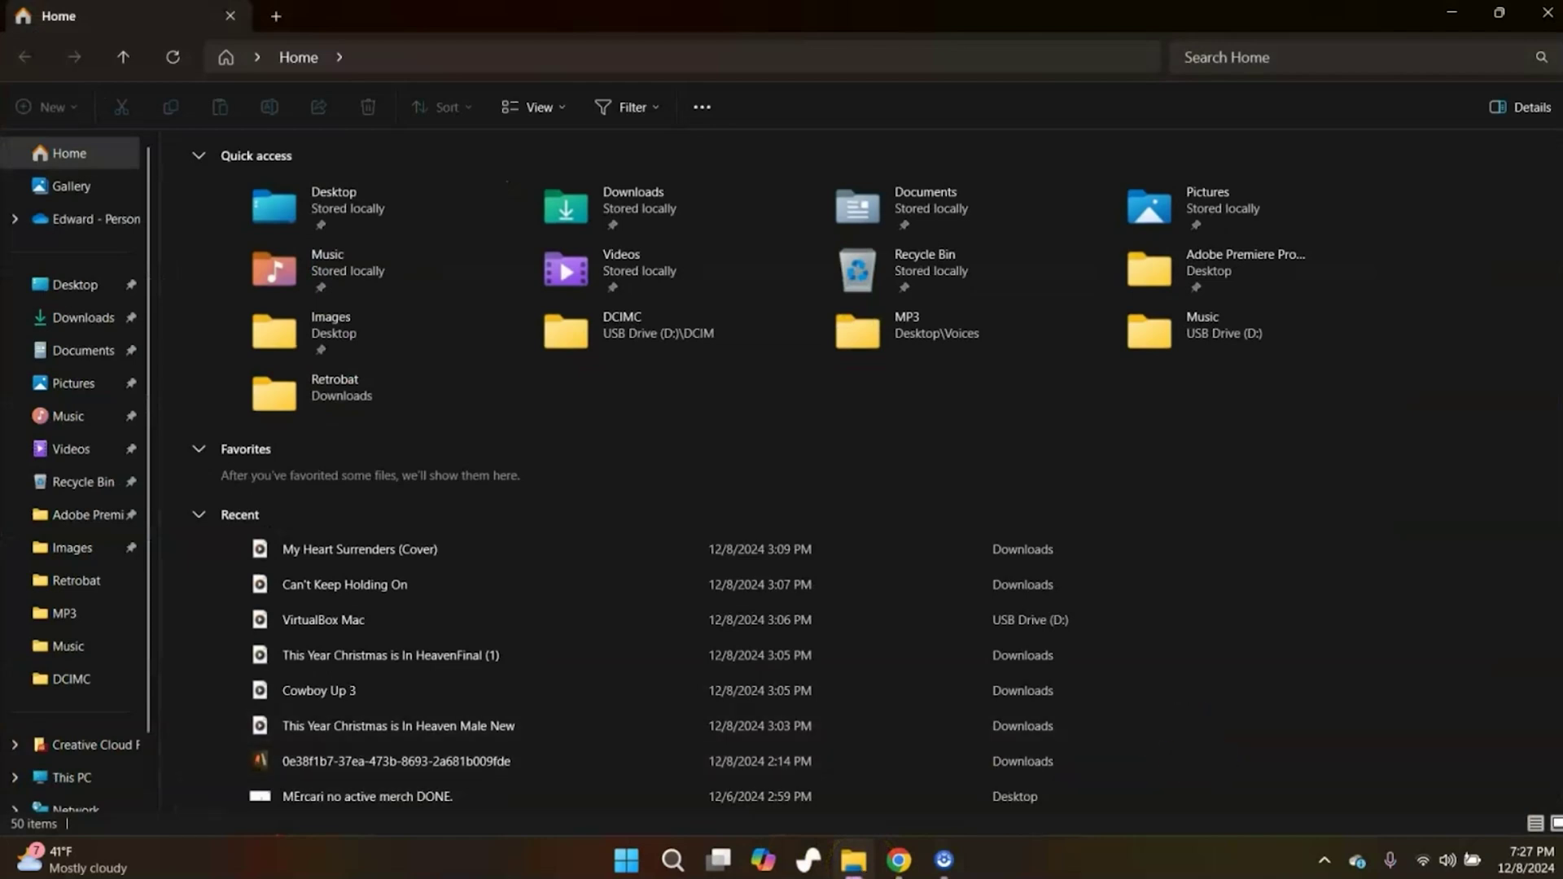
Try to format the USB drive (D:) with the default format settings, and close the format dialog
click(1169, 870)
click(1450, 18)
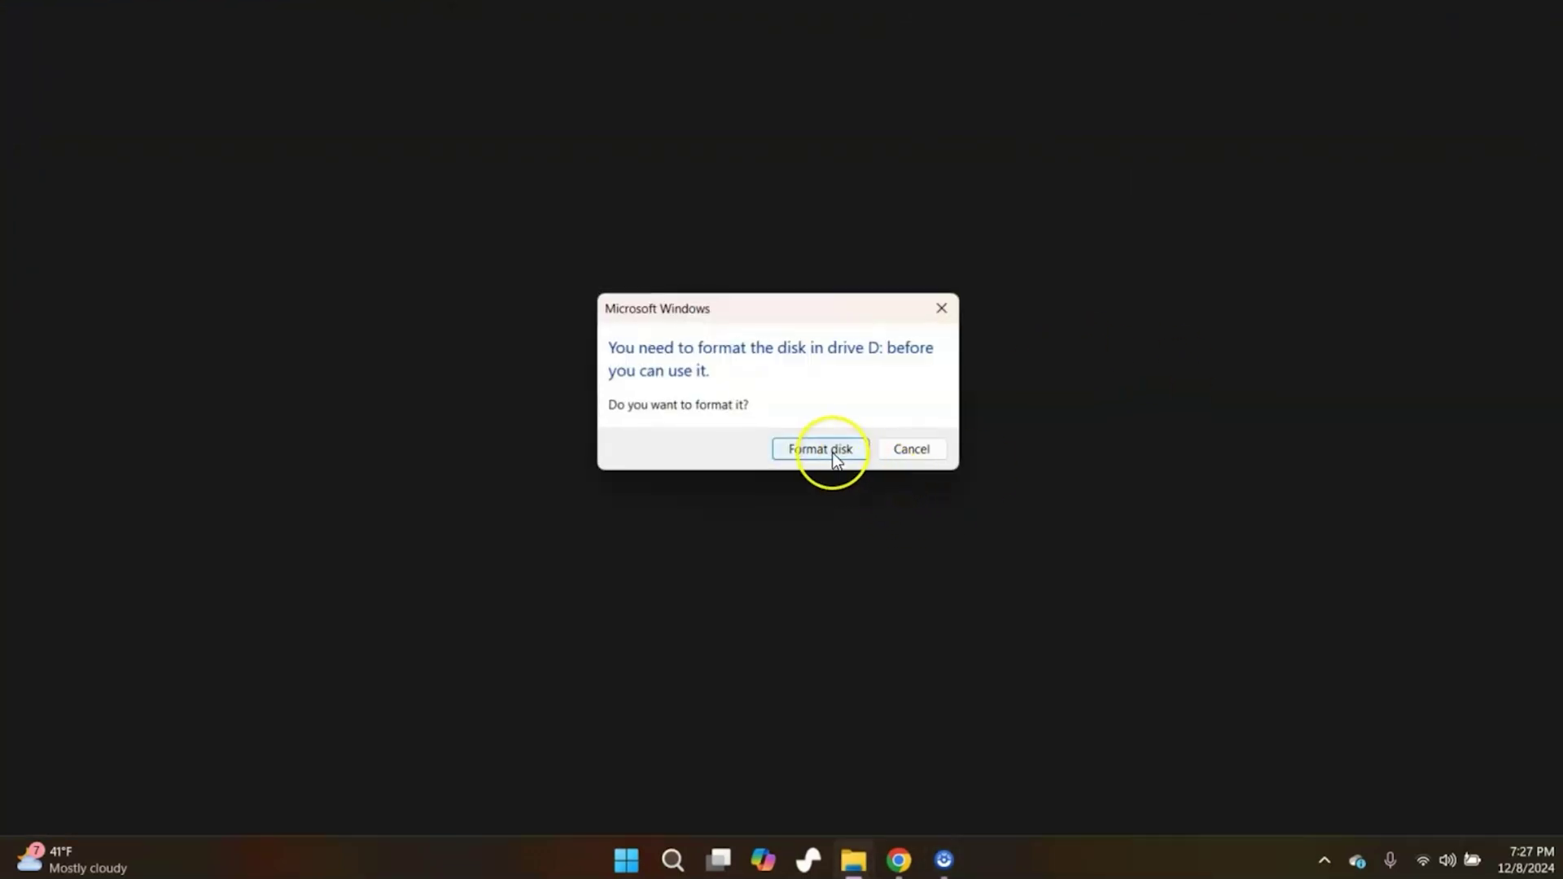
click(832, 453)
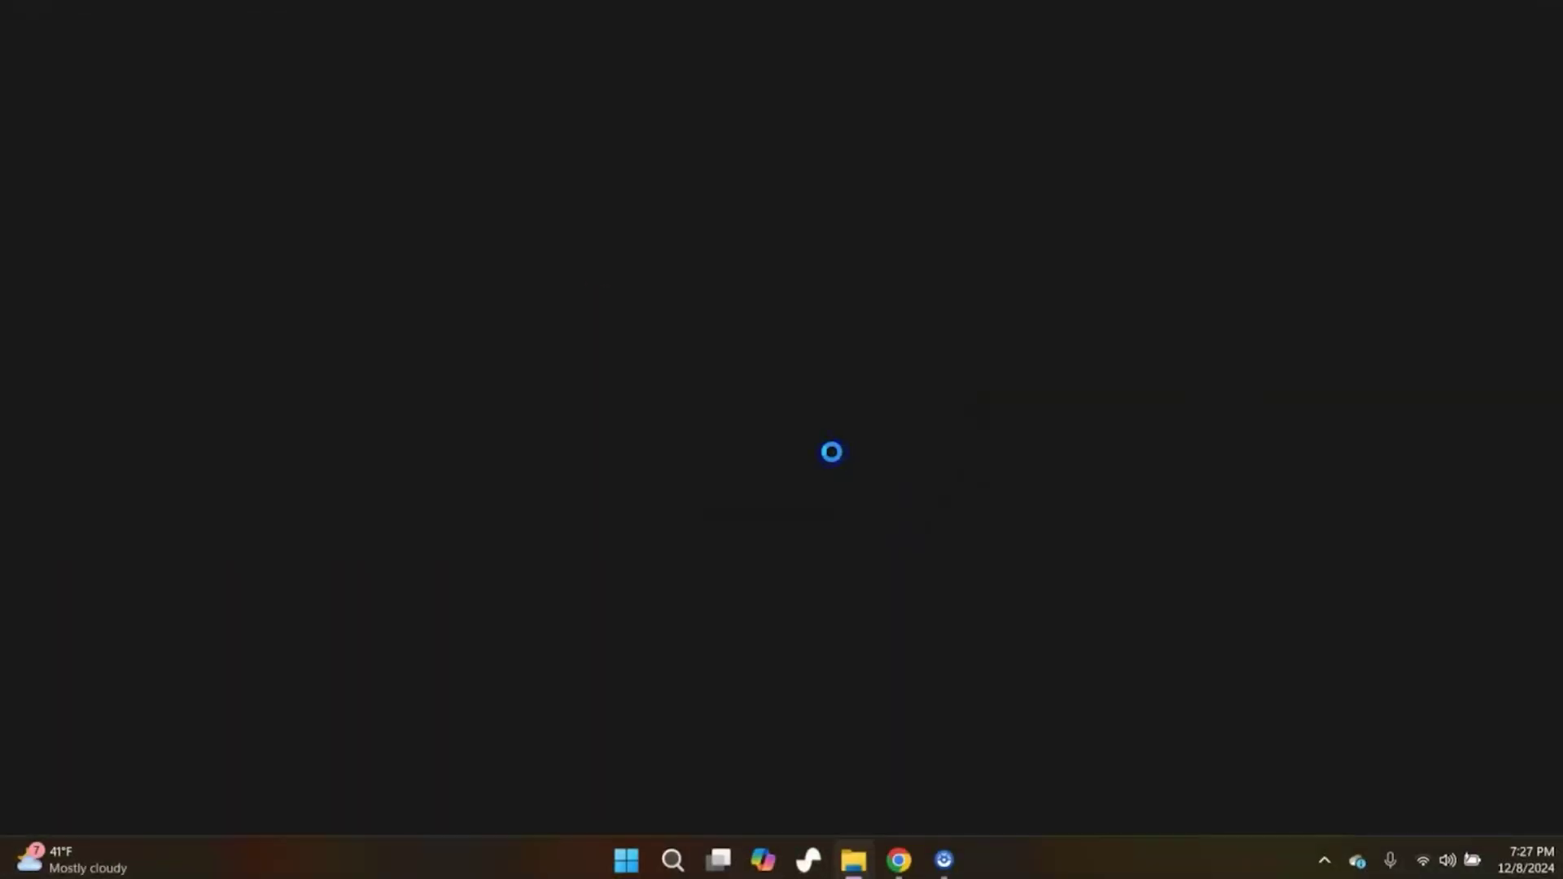
click(218, 487)
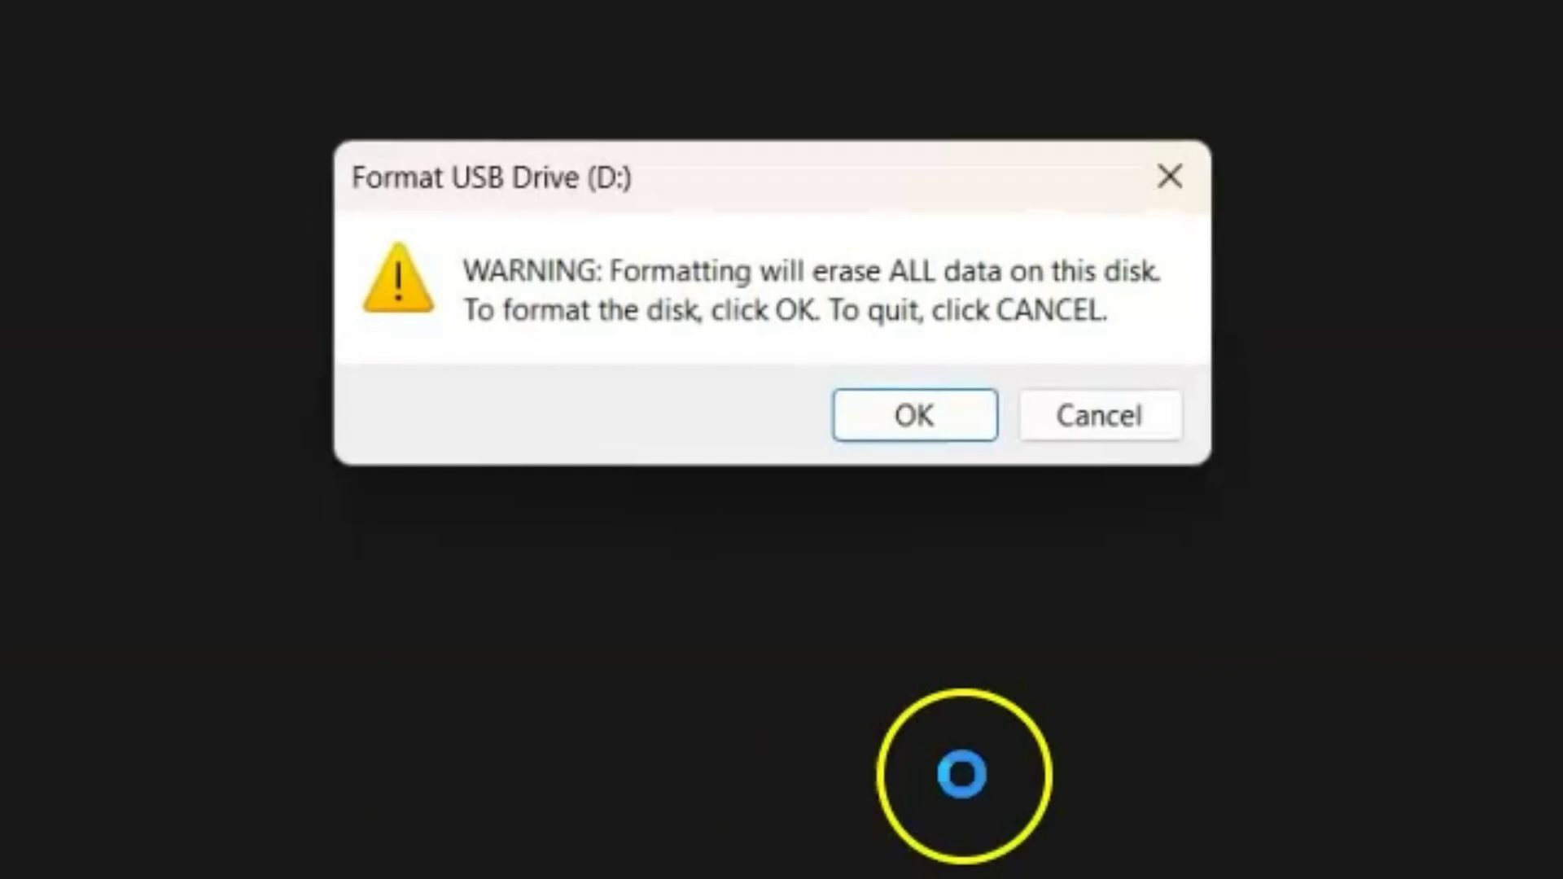
click(905, 440)
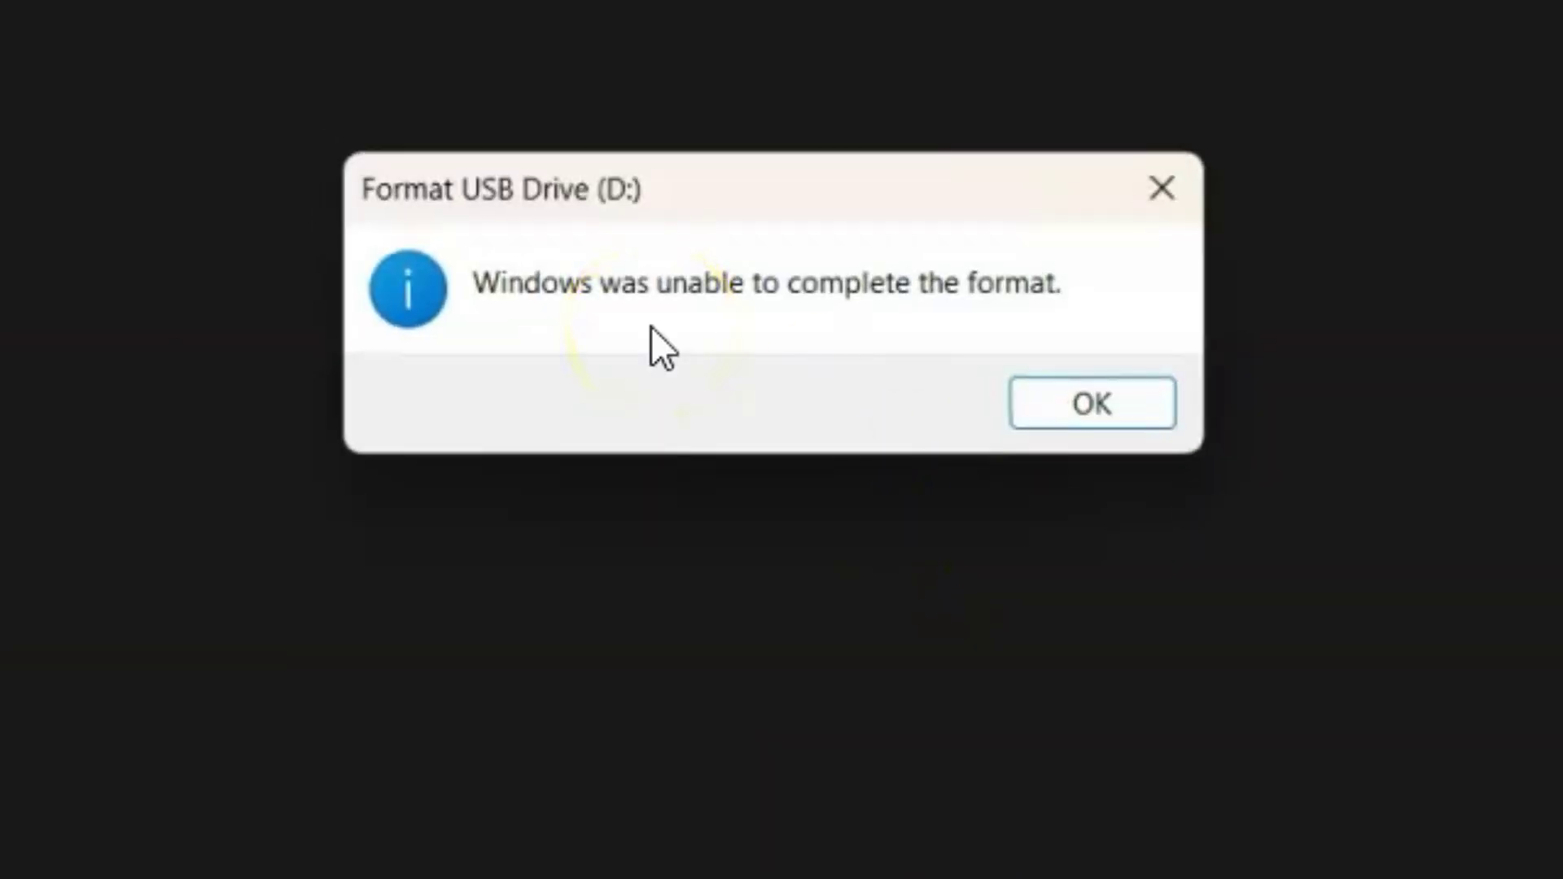
click(798, 209)
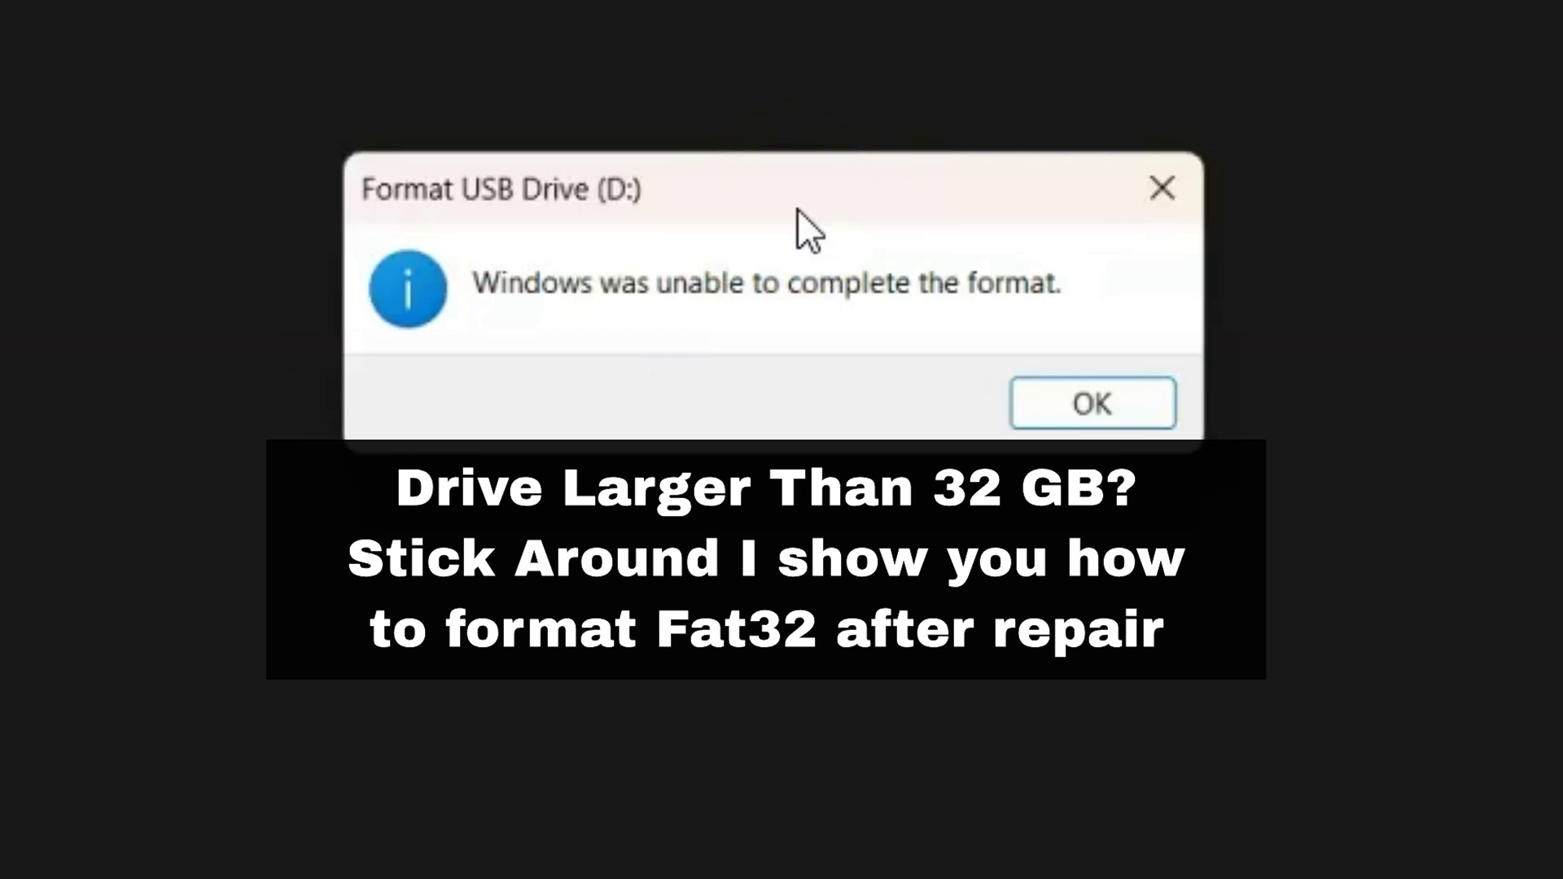
click(1092, 407)
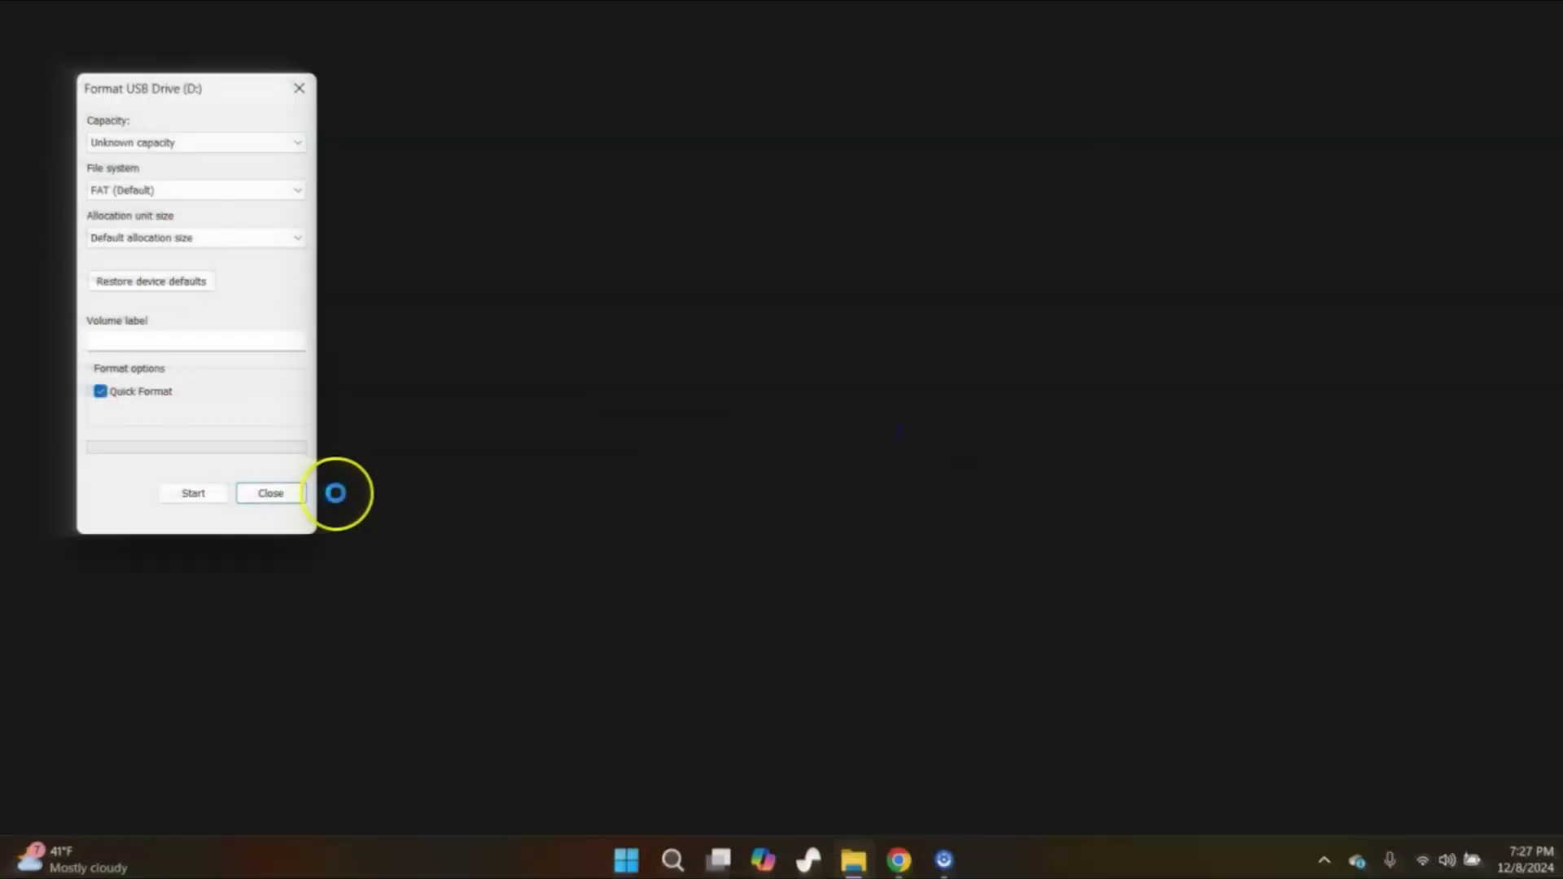
click(270, 494)
click(904, 463)
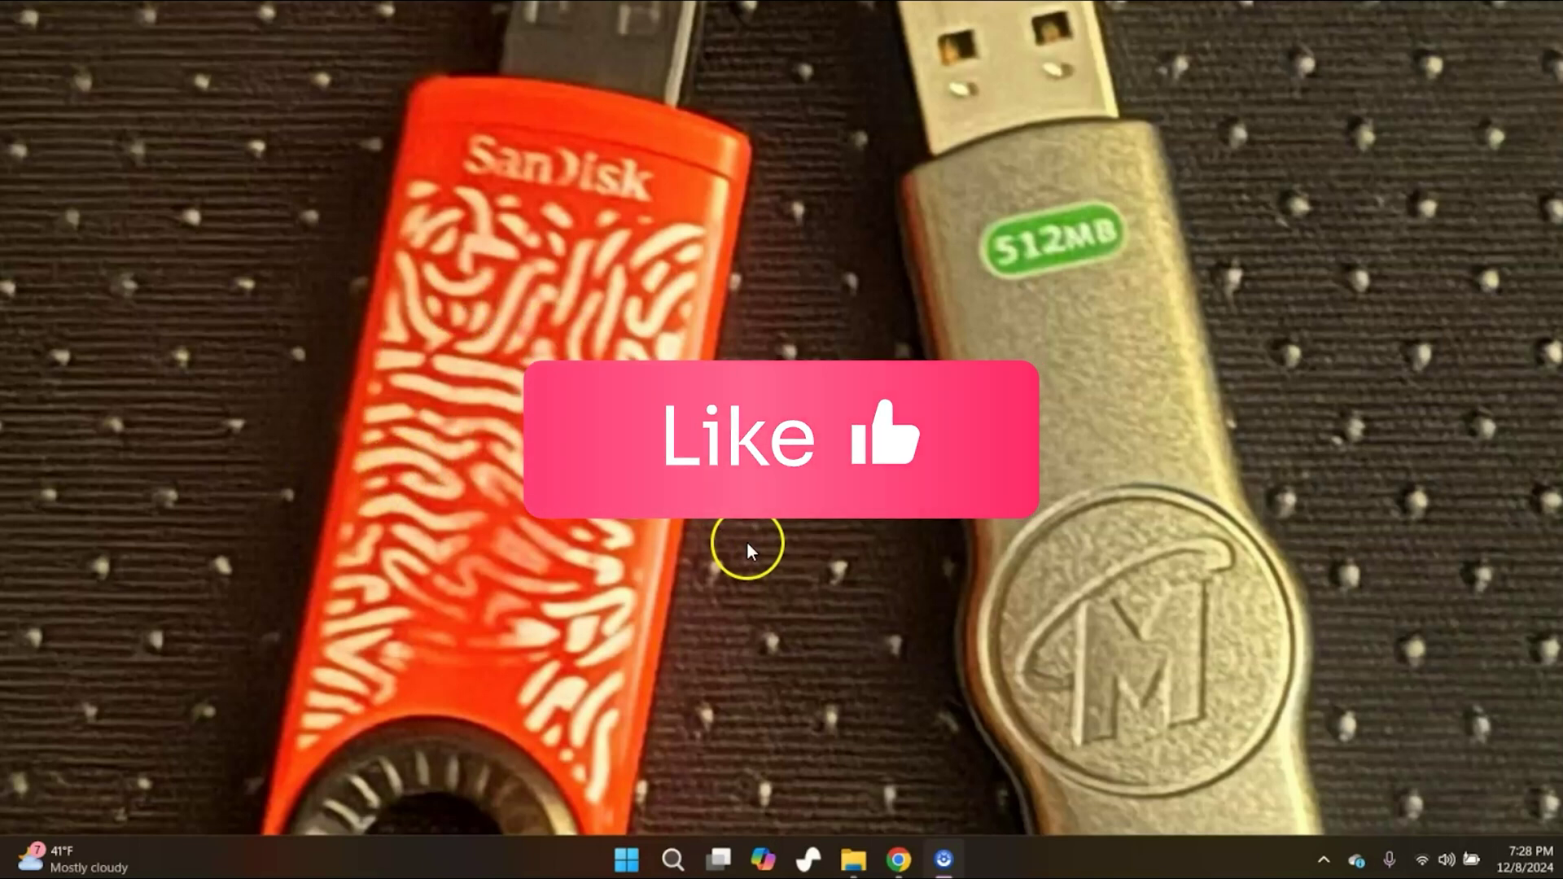
Open Computer Management and show the Disk Management view of the connected disks
mouse_move(885, 868)
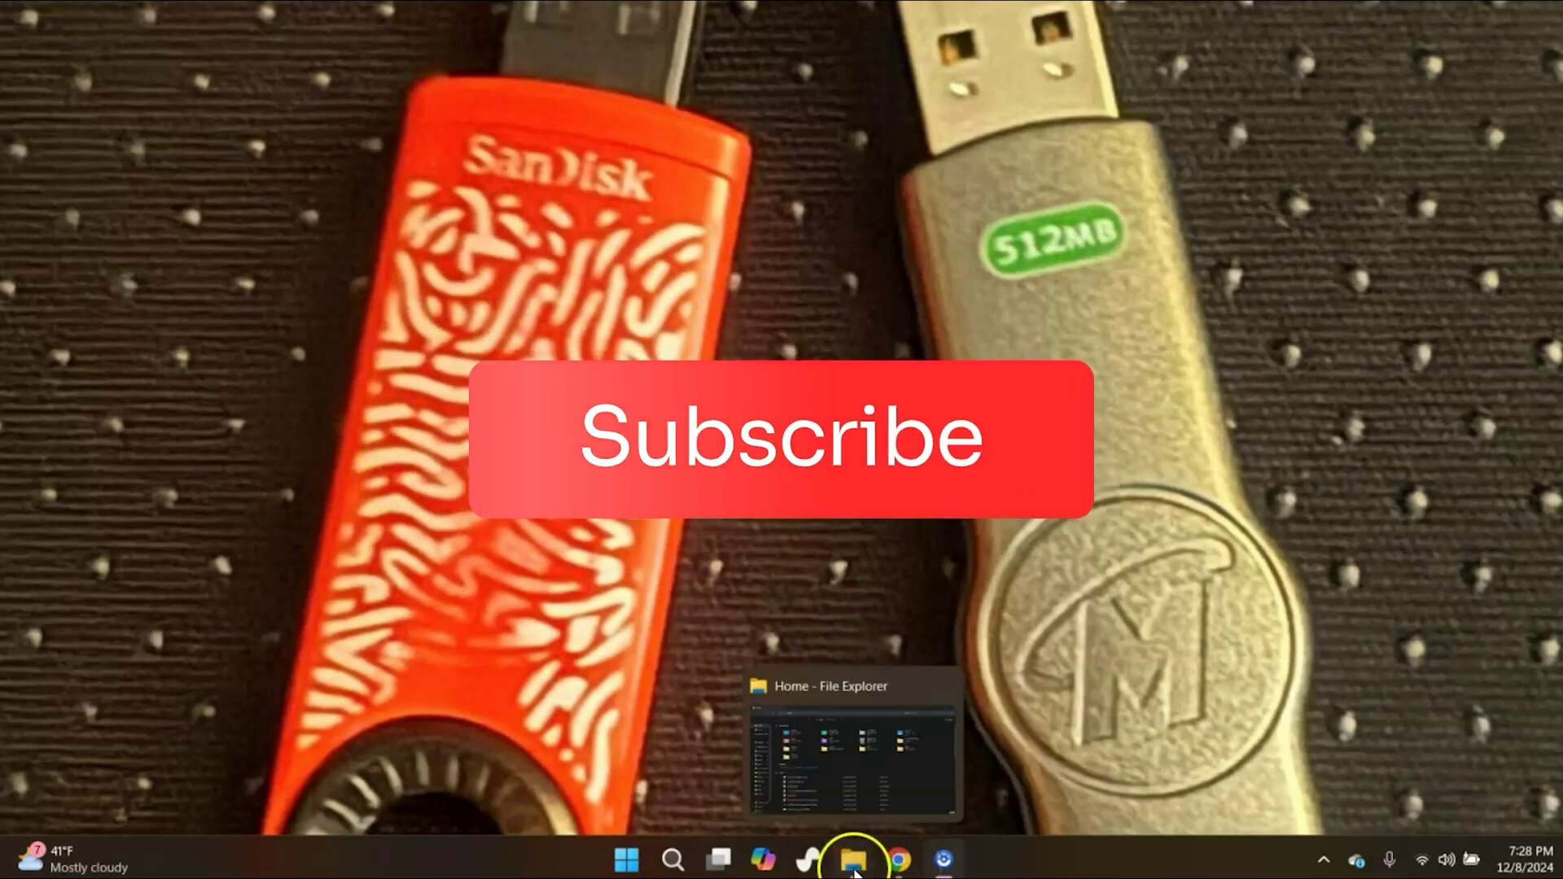
click(673, 861)
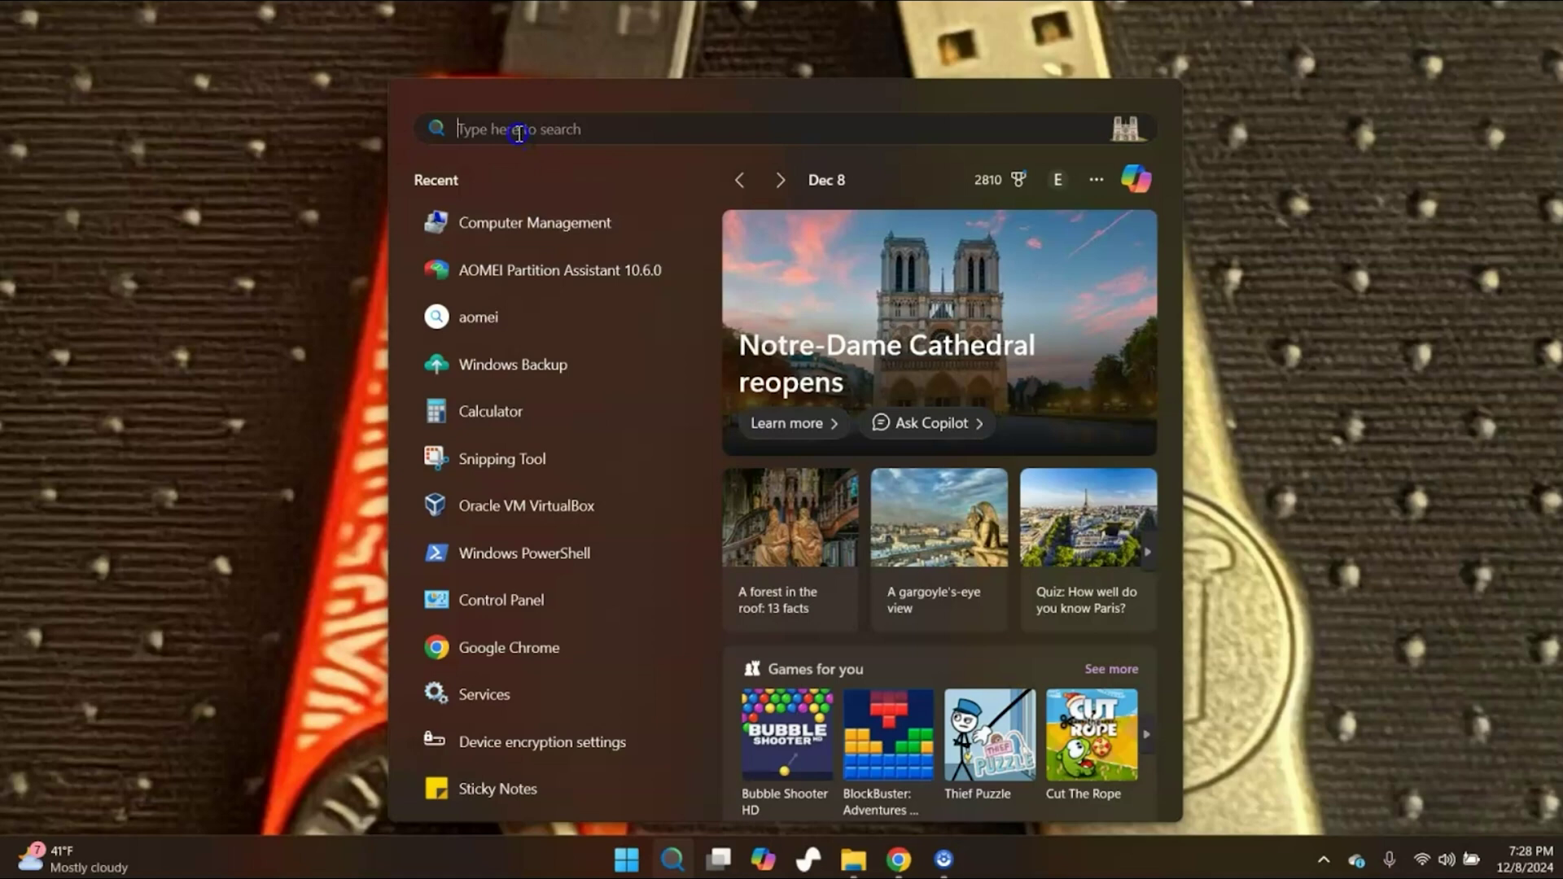
text(com)
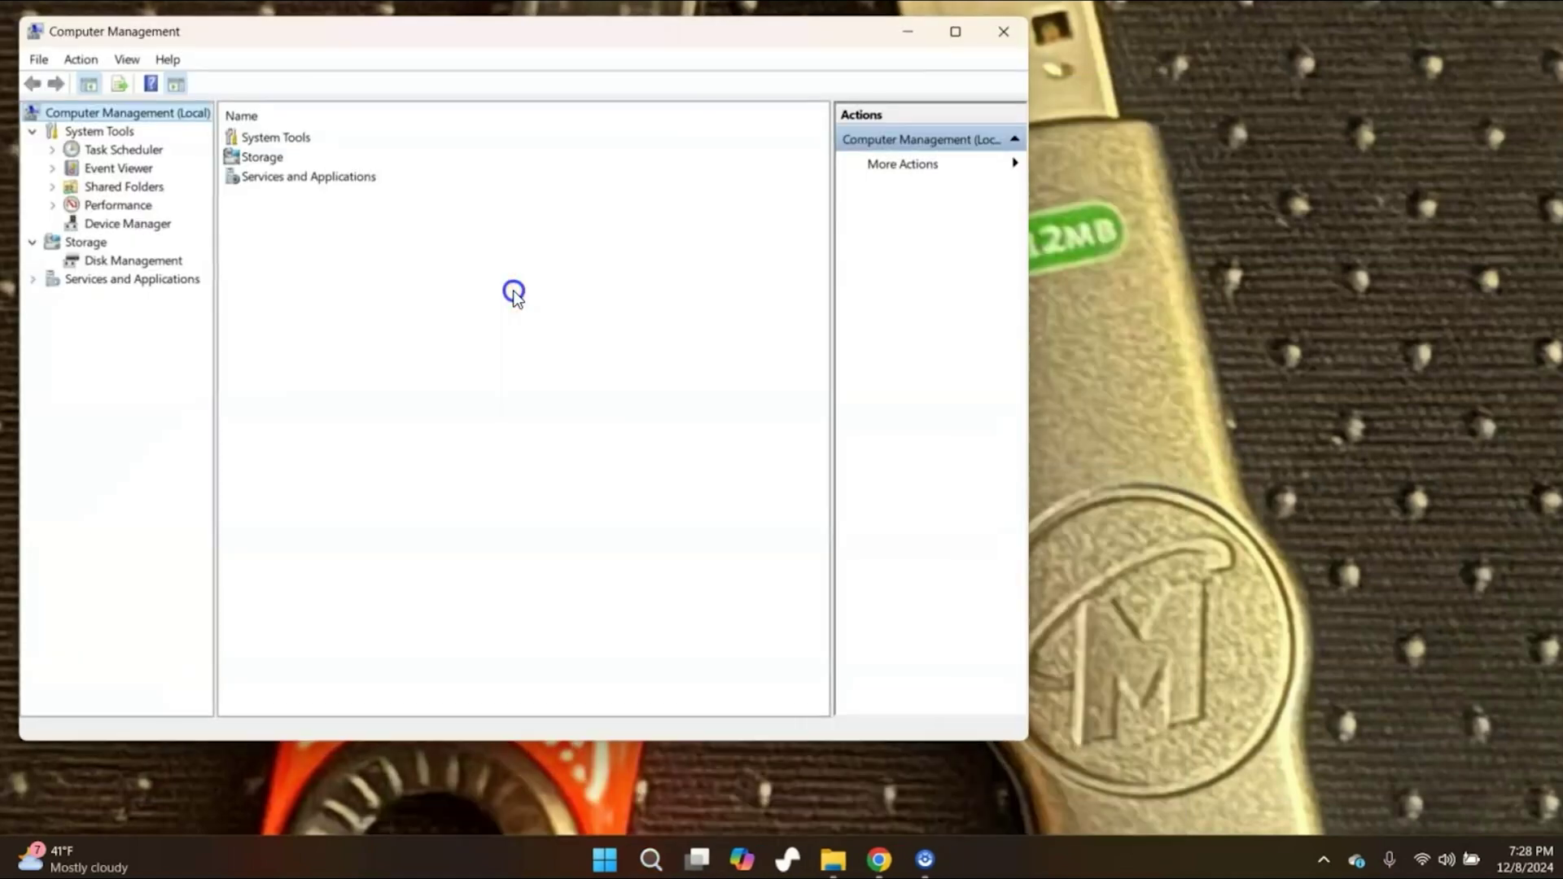
click(103, 261)
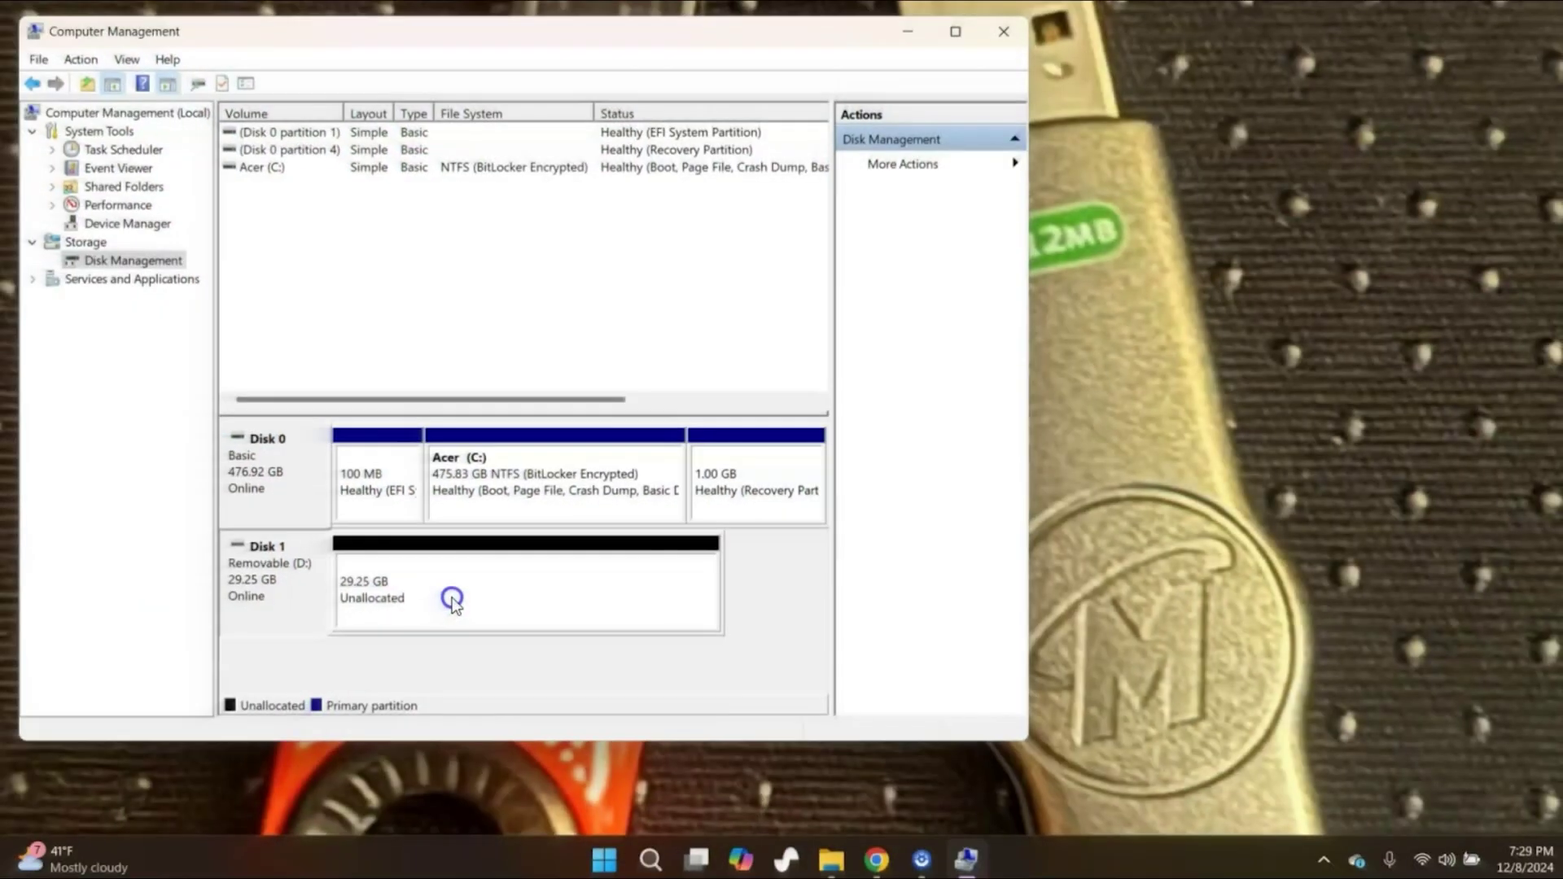
Create a 29950 MB simple volume in Disk 1's unallocated space, with drive letter E and a quick FAT32 format
right_click(452, 600)
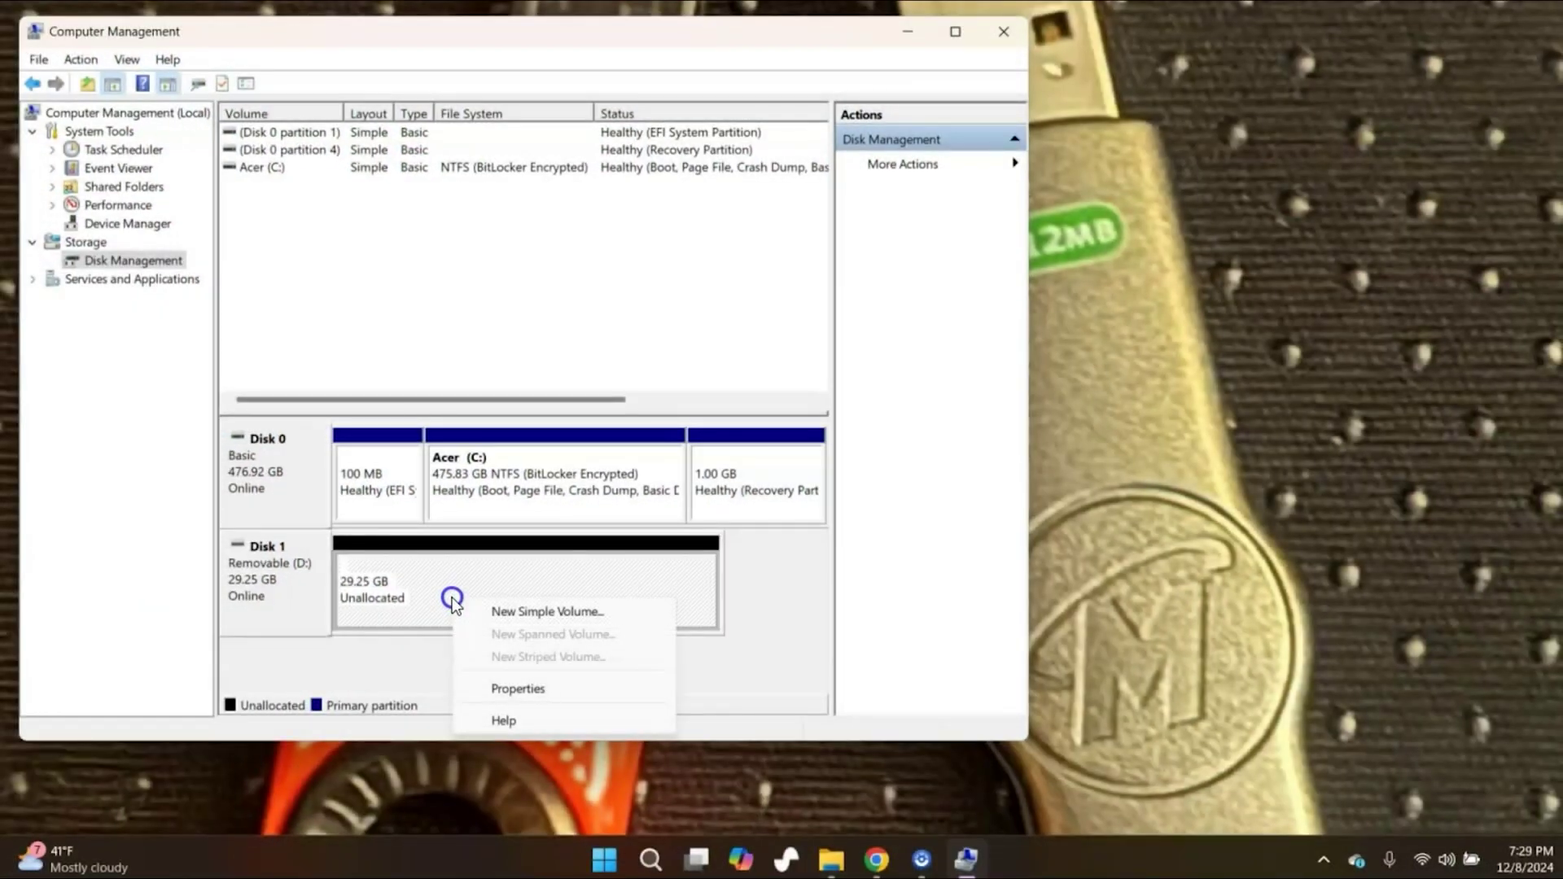
click(492, 611)
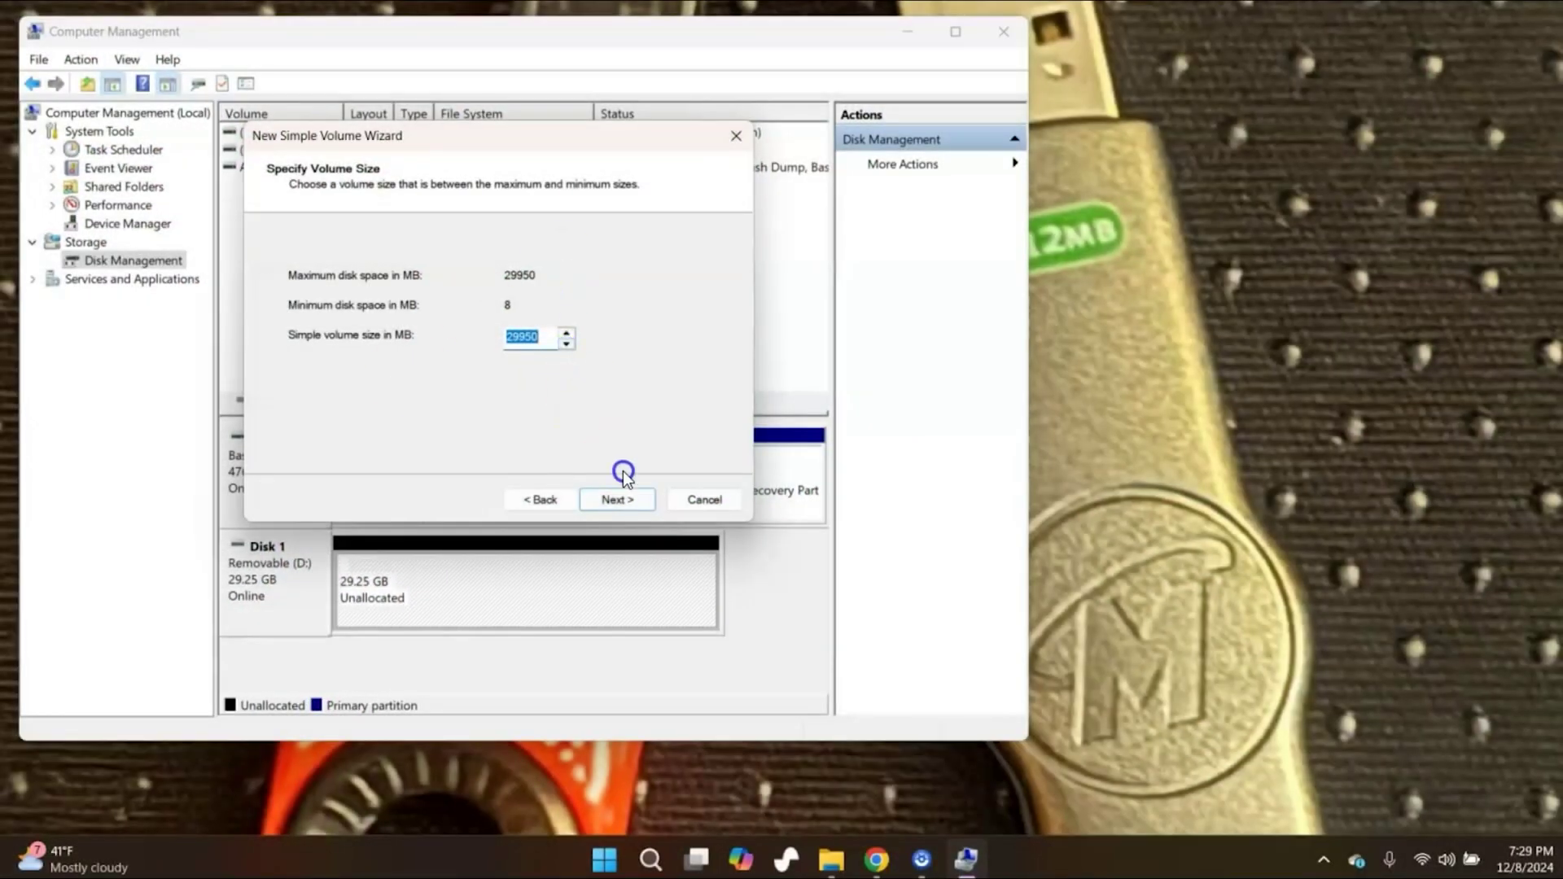
click(621, 500)
click(619, 500)
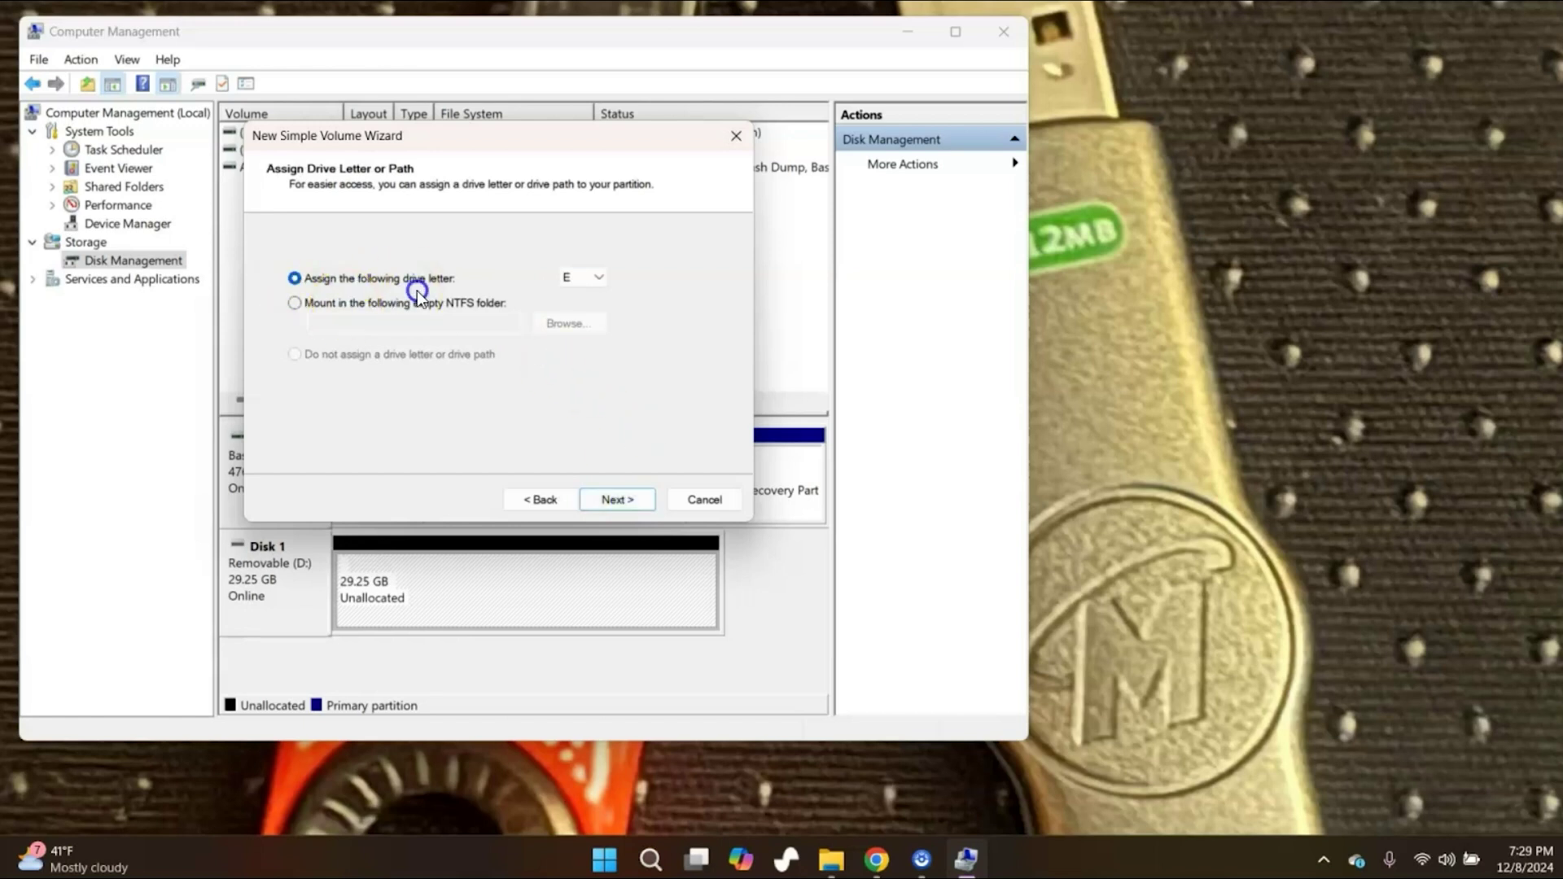
click(617, 503)
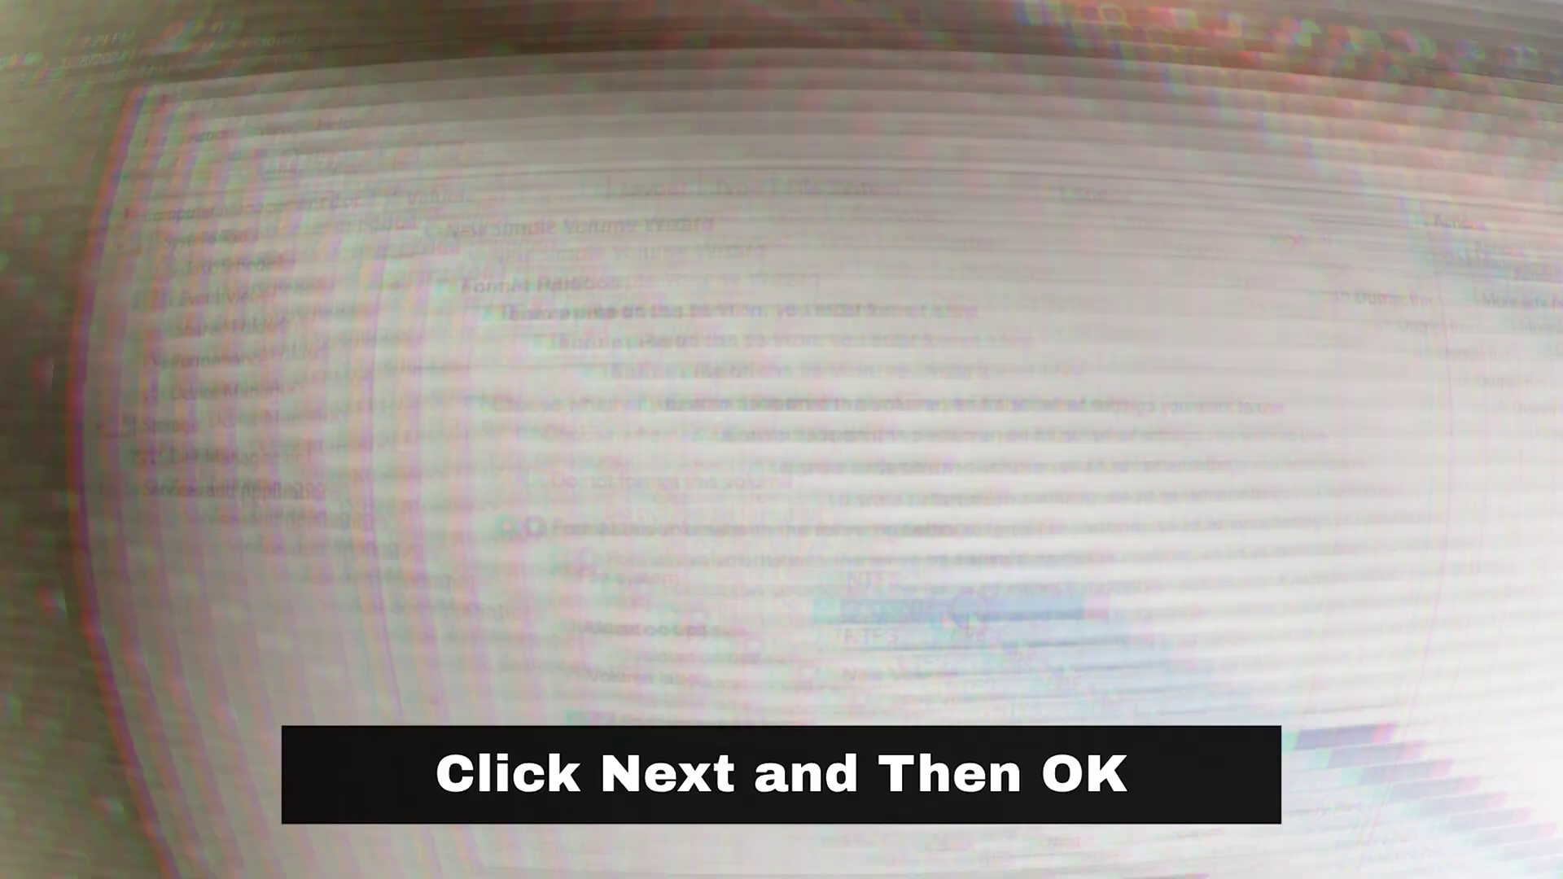
click(539, 323)
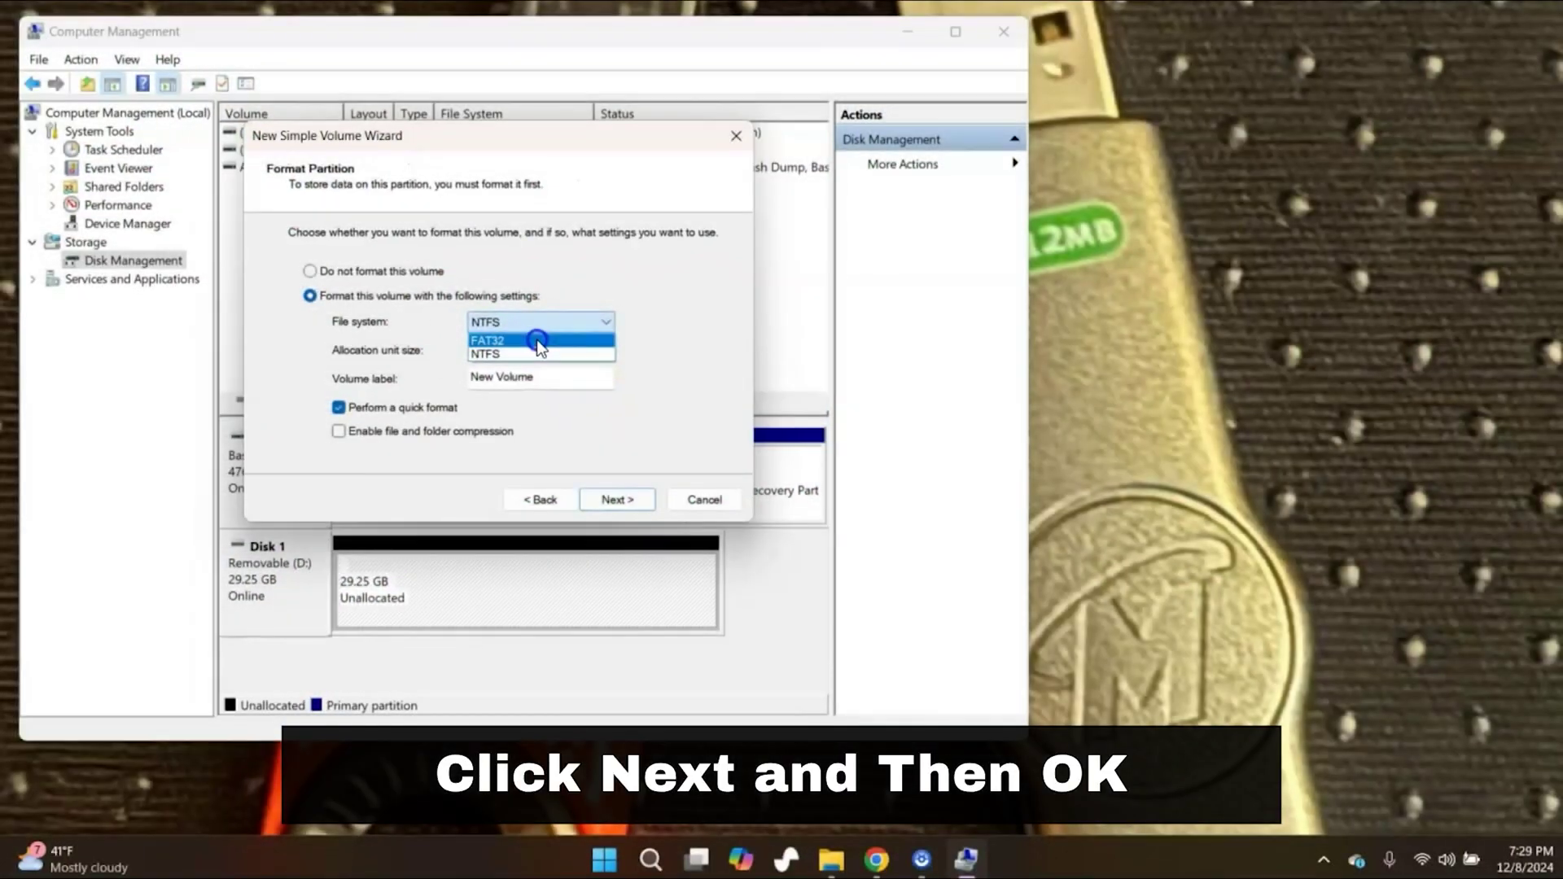
click(538, 340)
click(612, 501)
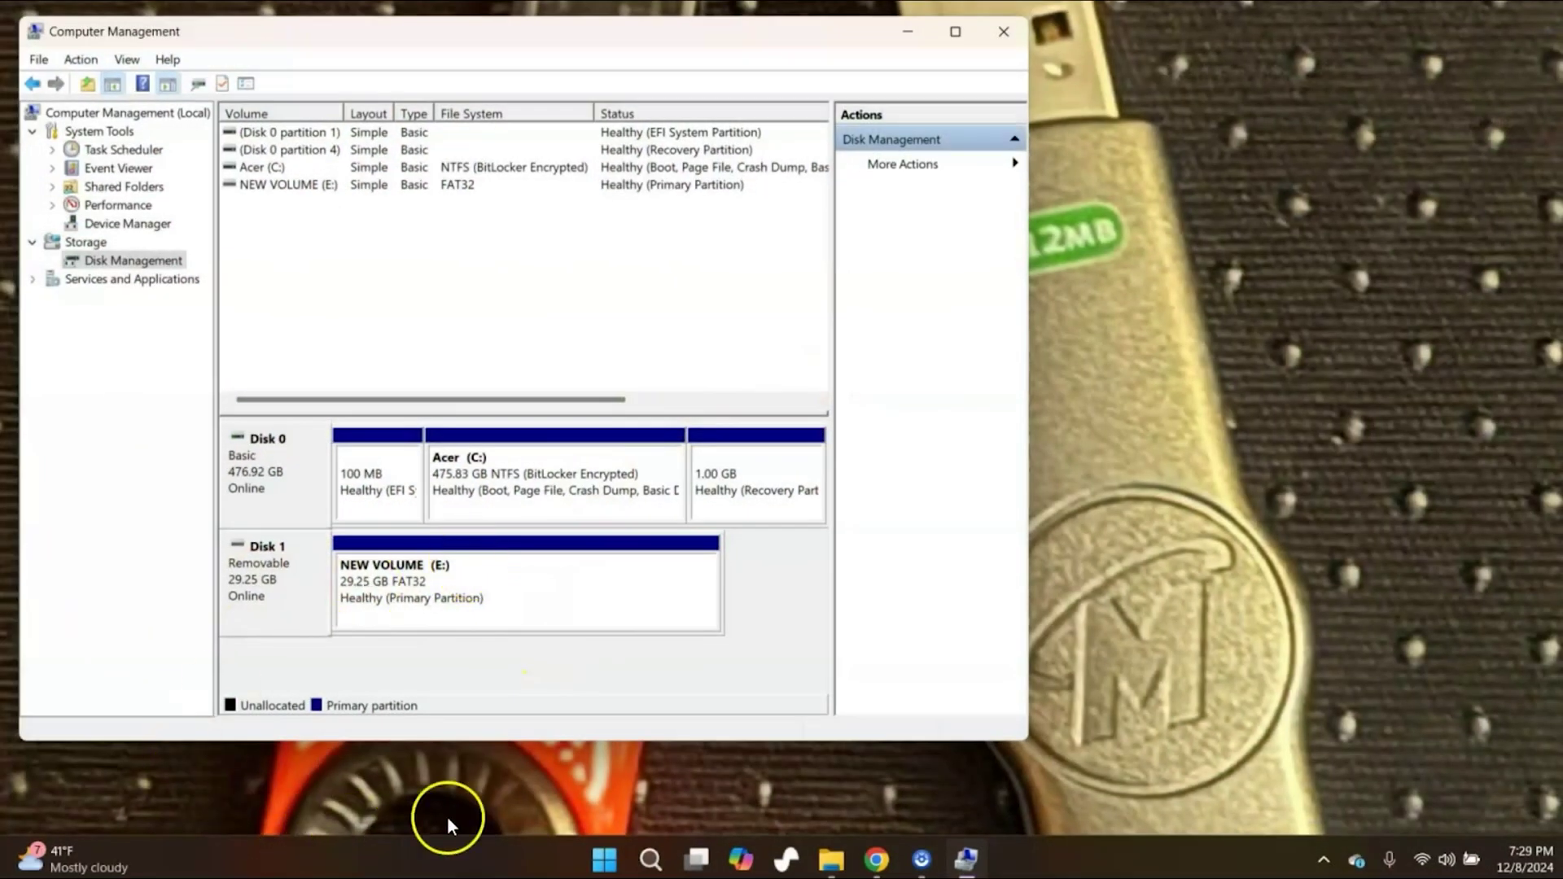
Switch to File Explorer and show the drives under This PC
click(831, 857)
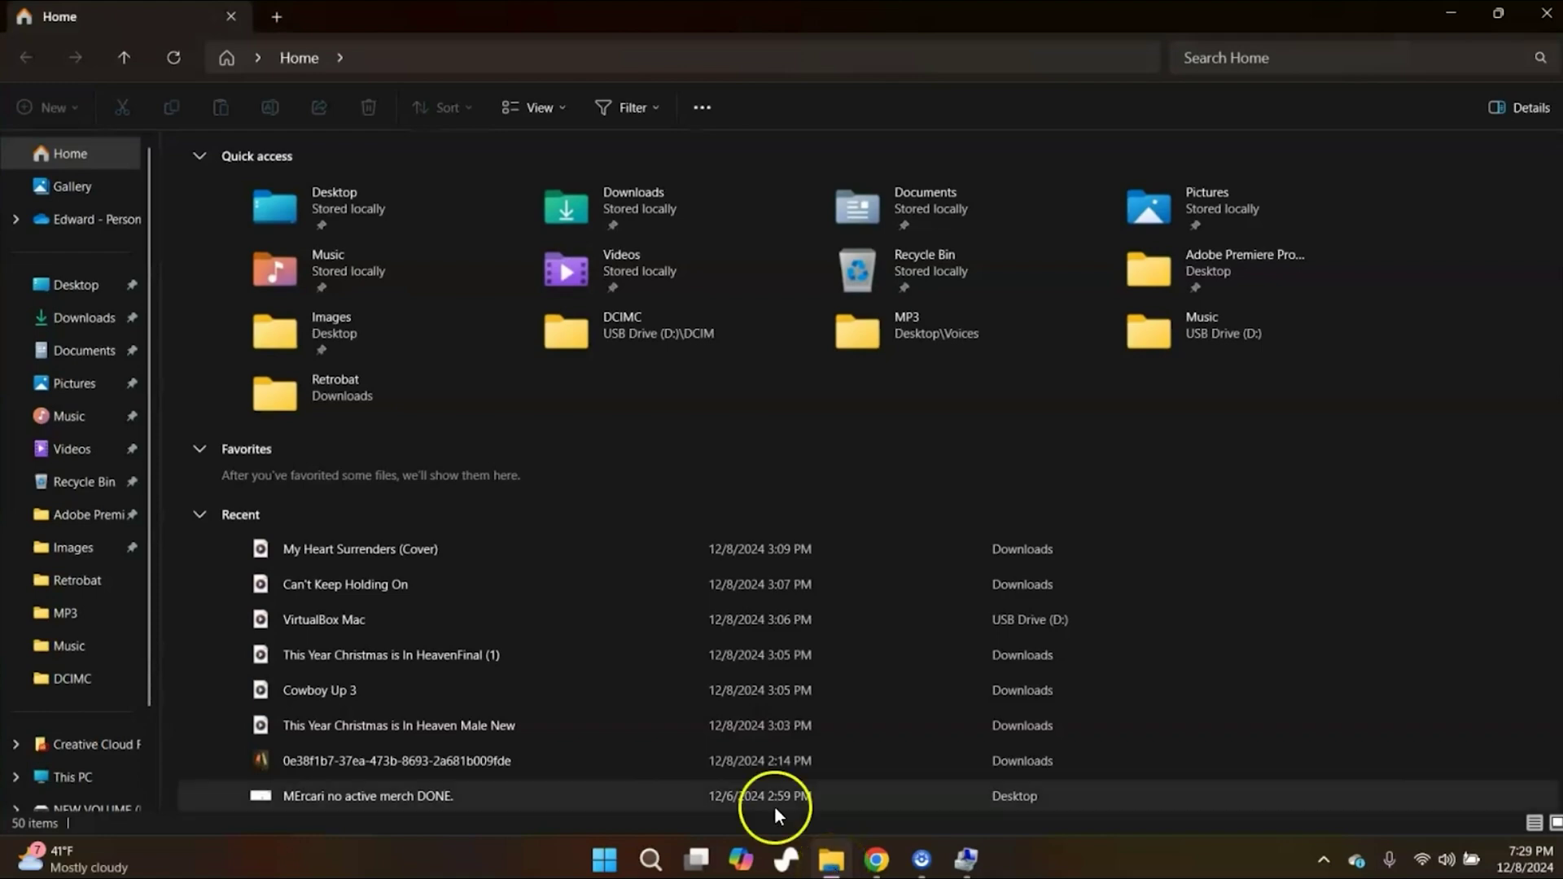
click(831, 865)
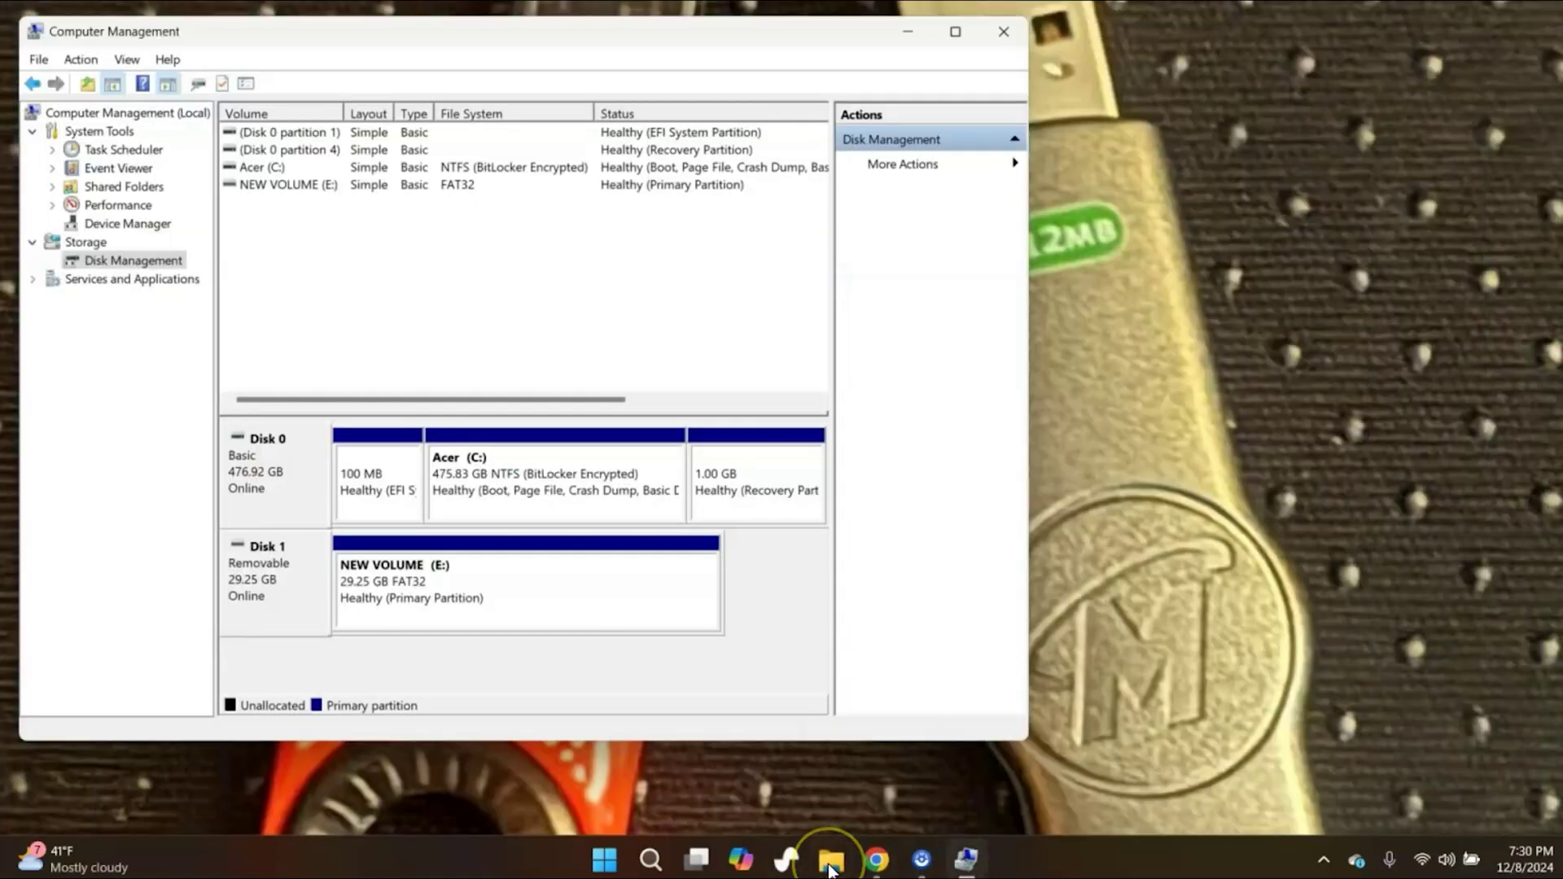
click(832, 865)
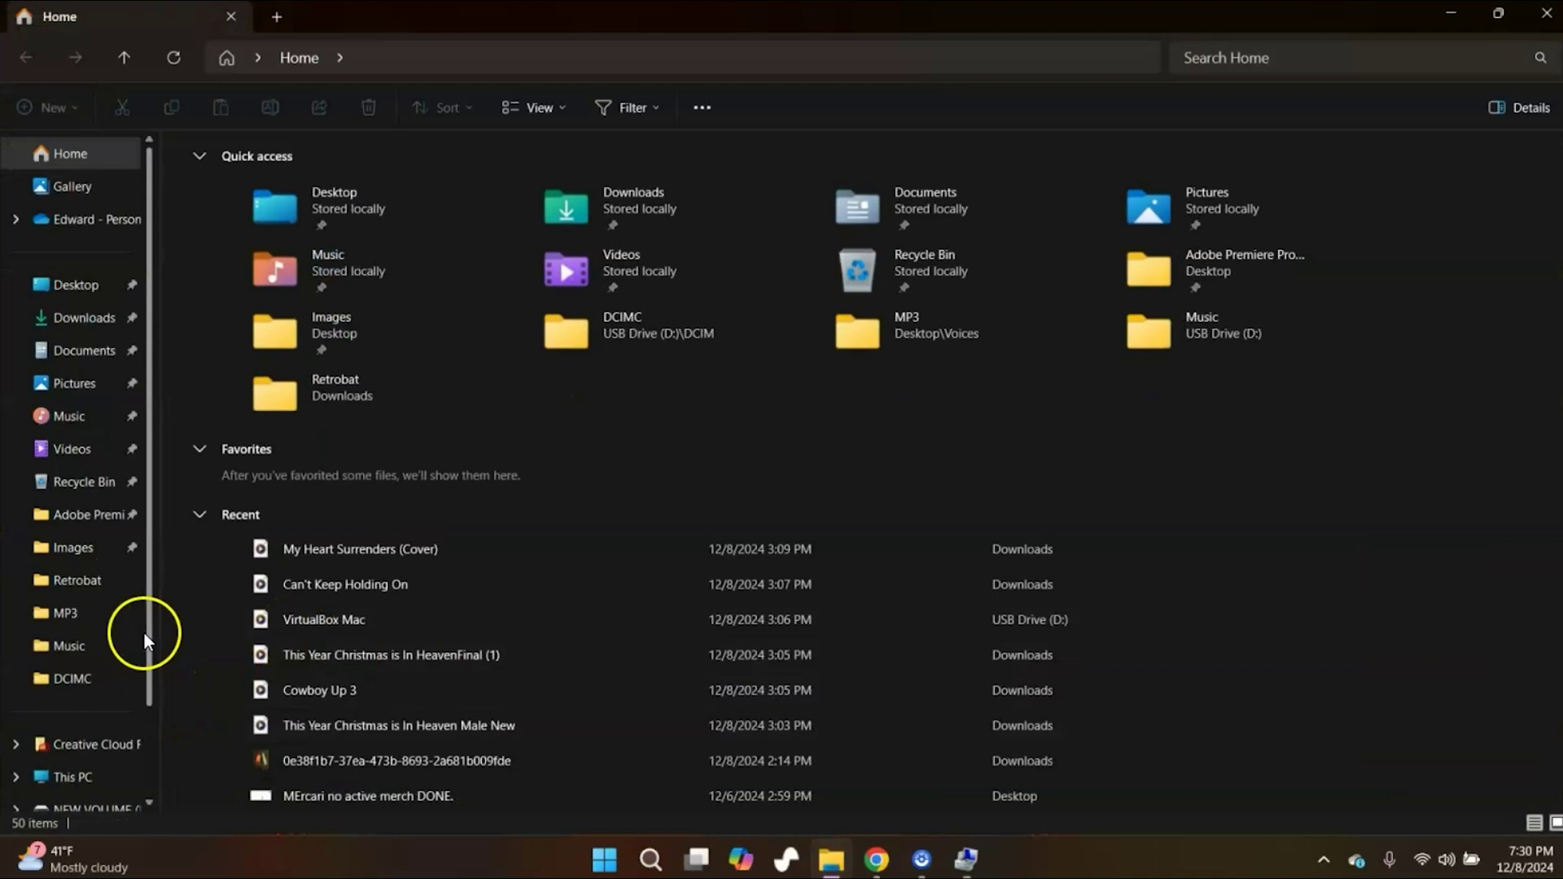
drag(149, 623, 143, 805)
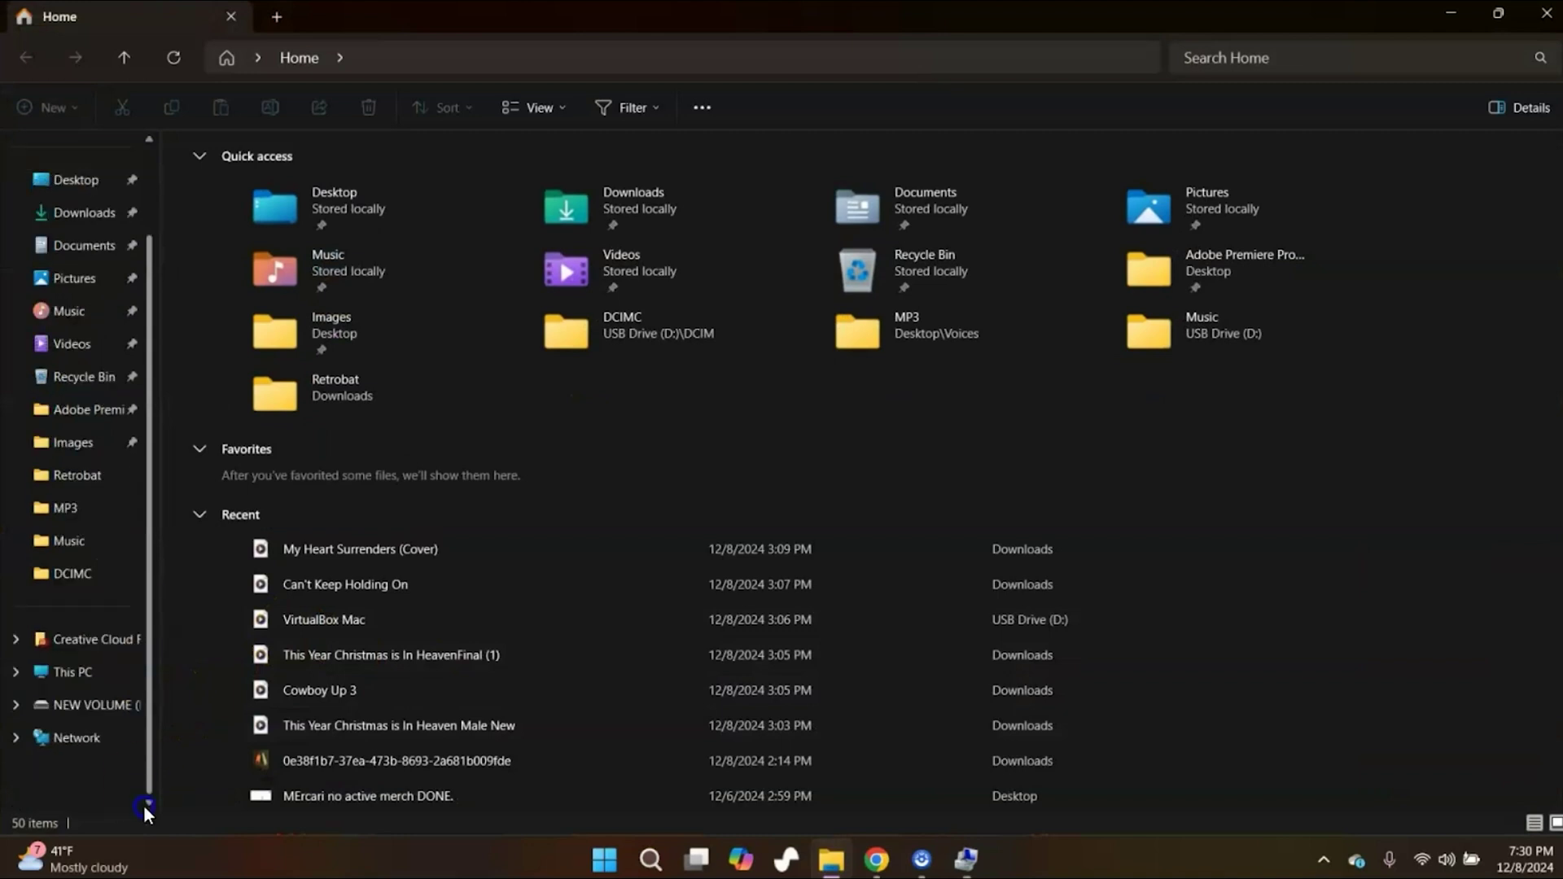
click(67, 674)
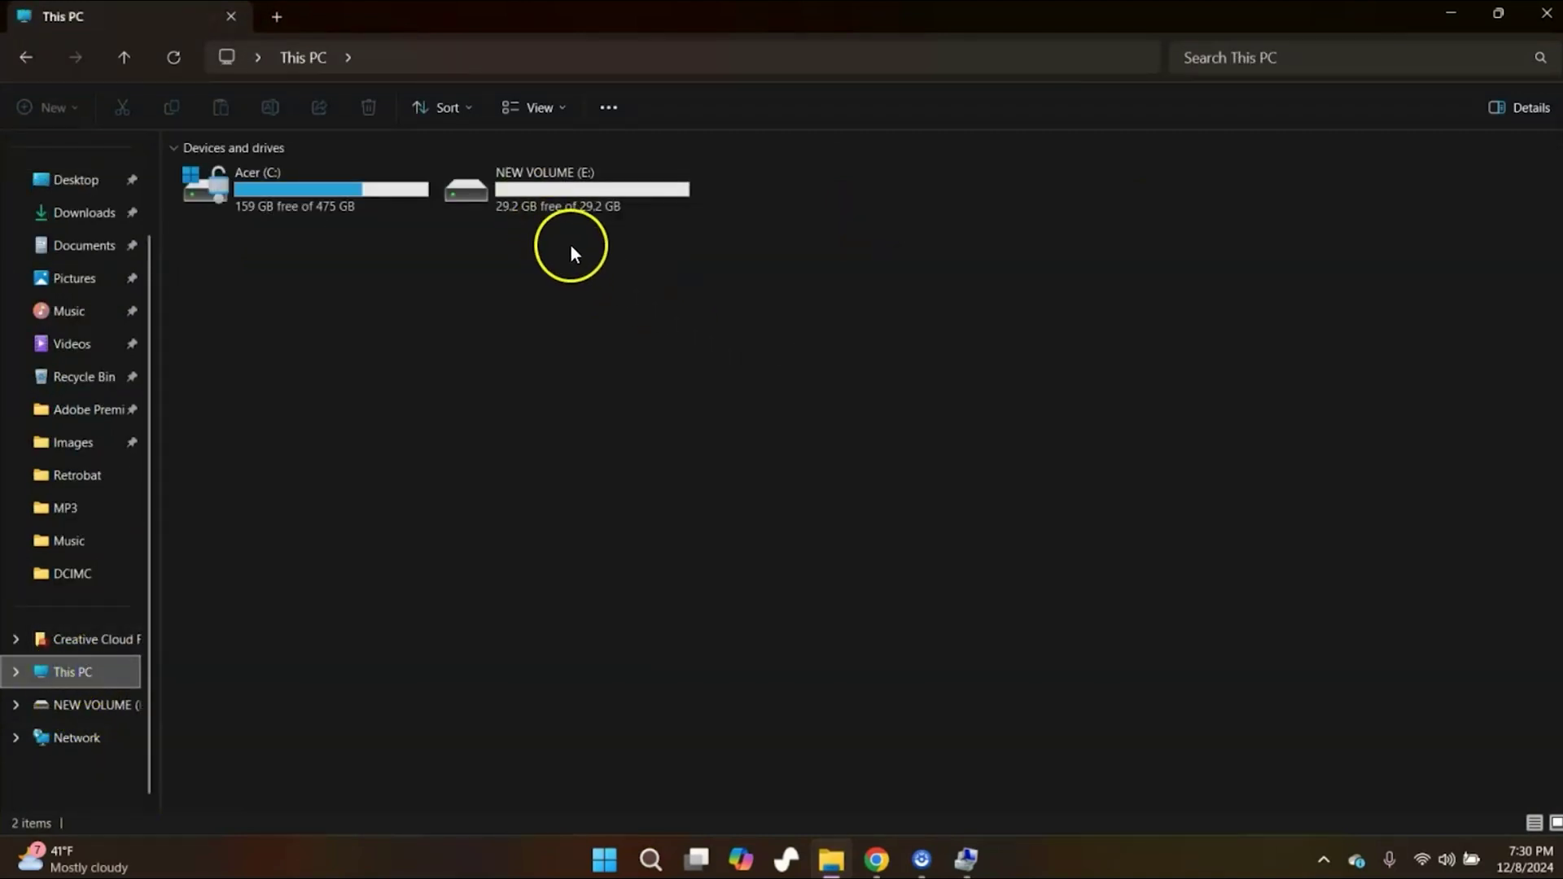
Quick-format the NEW VOLUME (E:) drive as FAT32 with a 16-kilobyte allocation unit size
right_click(545, 186)
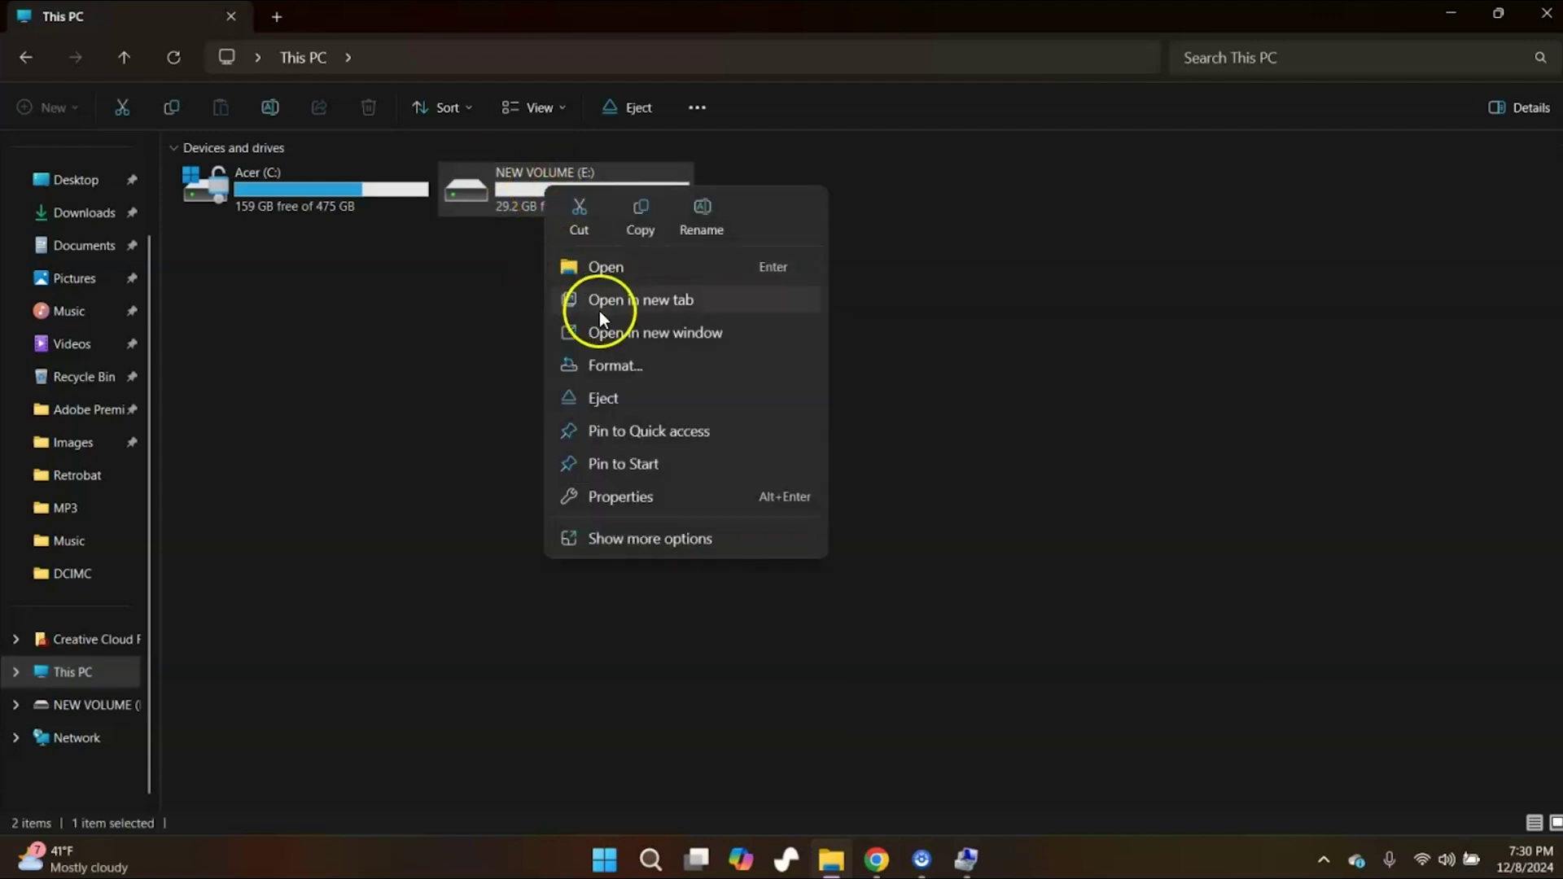
click(613, 366)
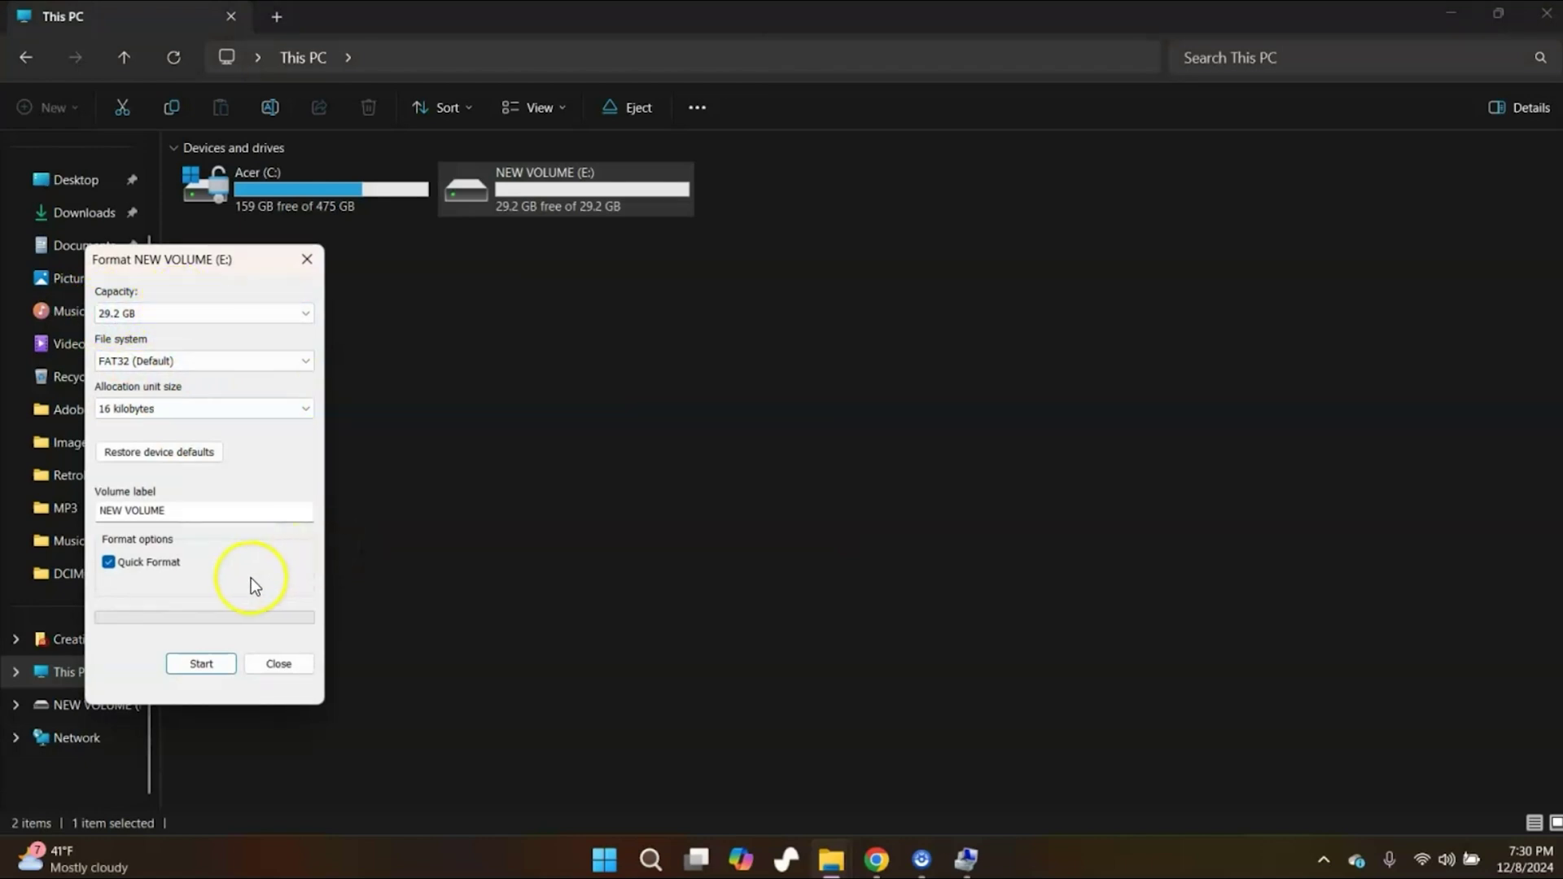
click(202, 672)
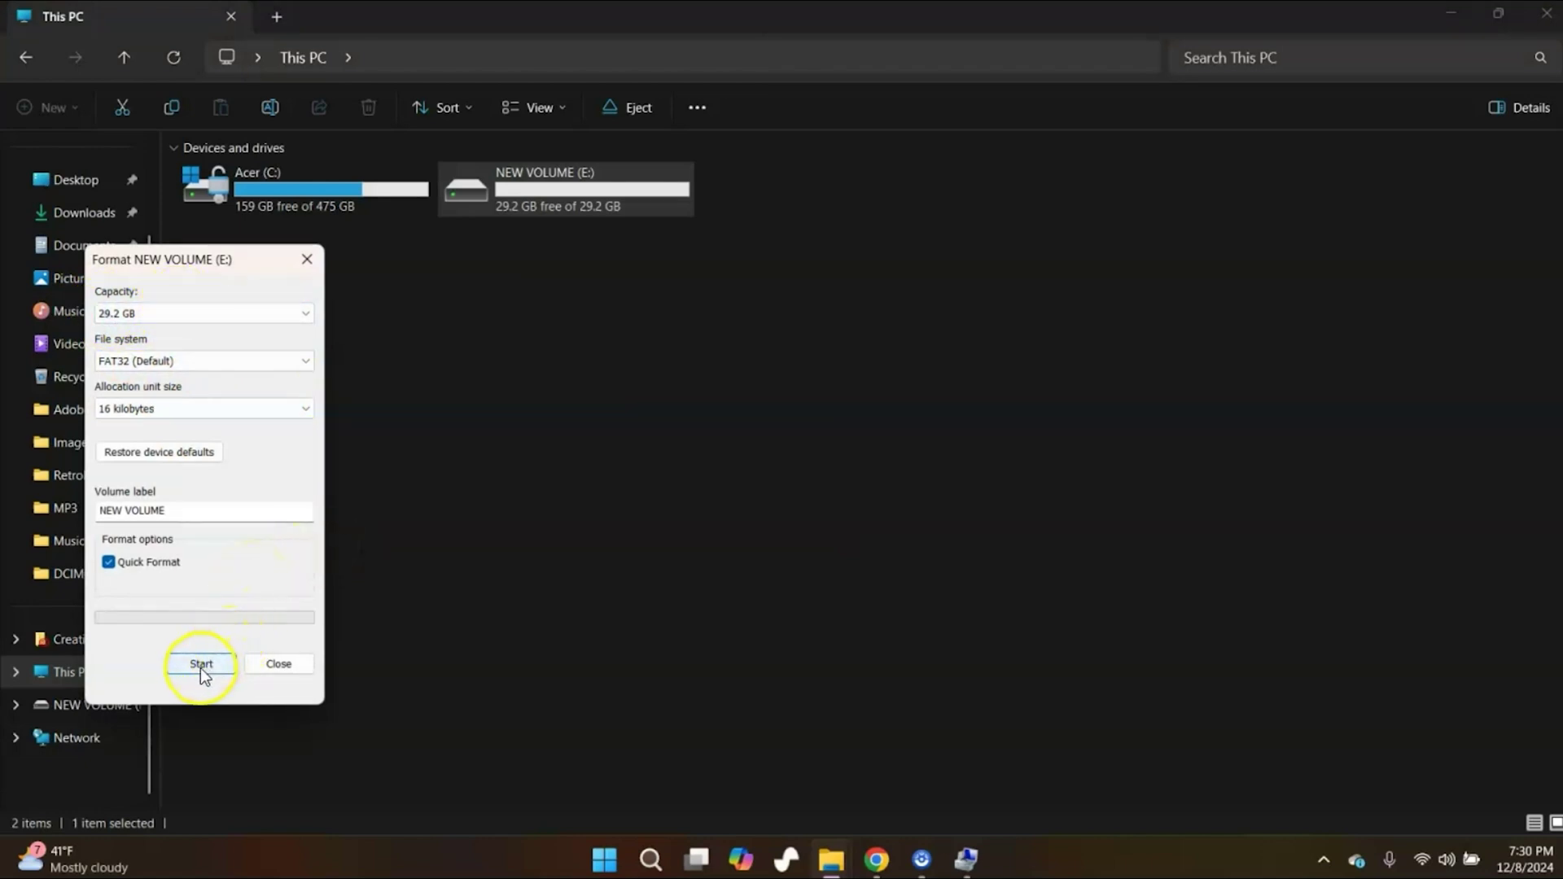
click(201, 665)
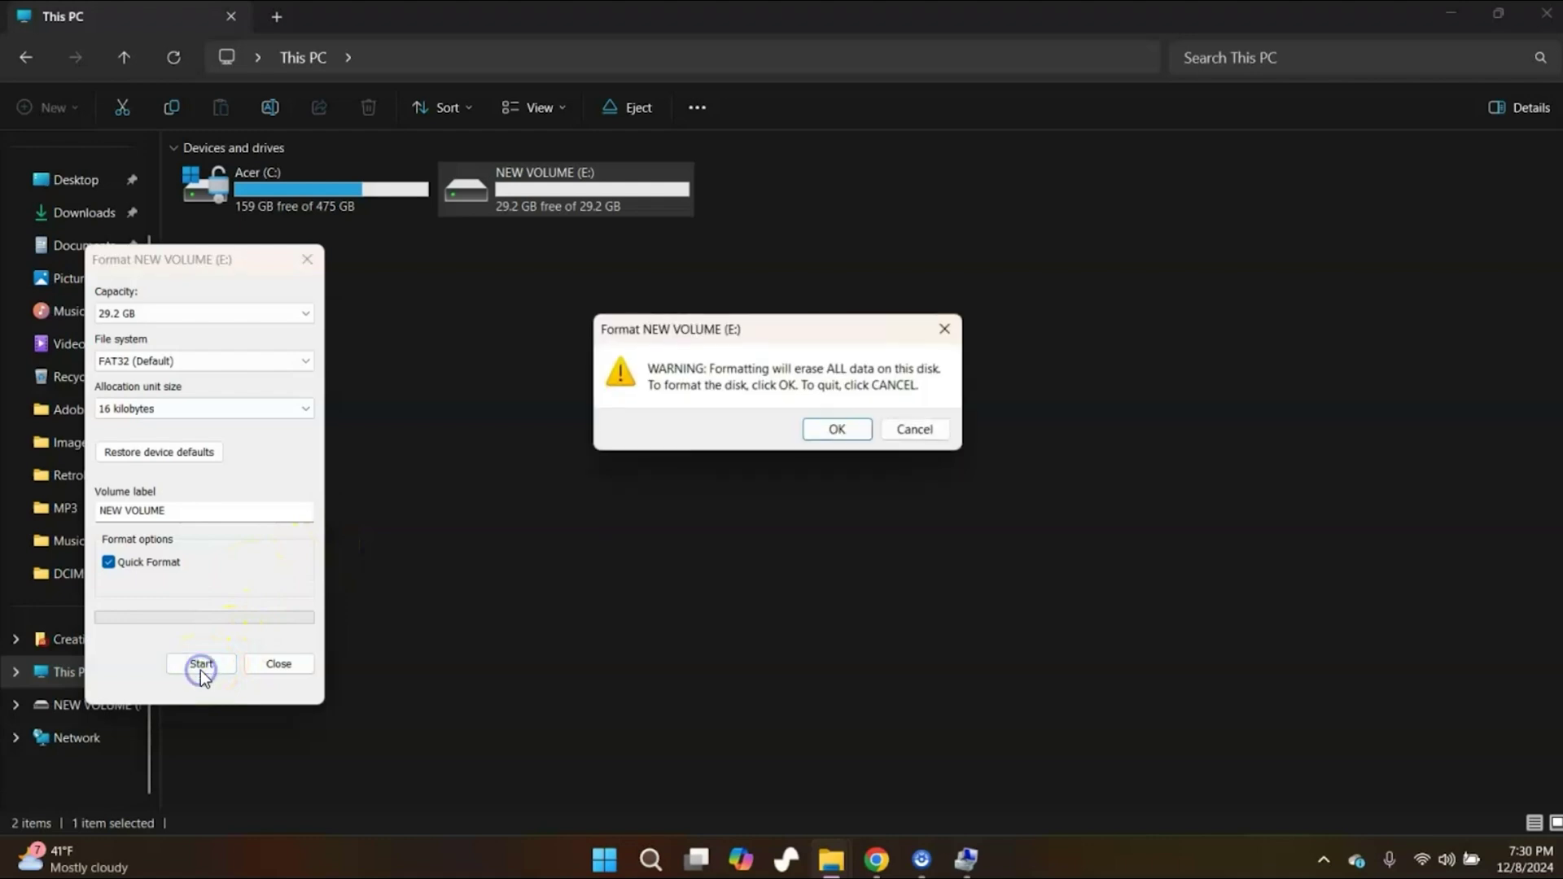
click(830, 425)
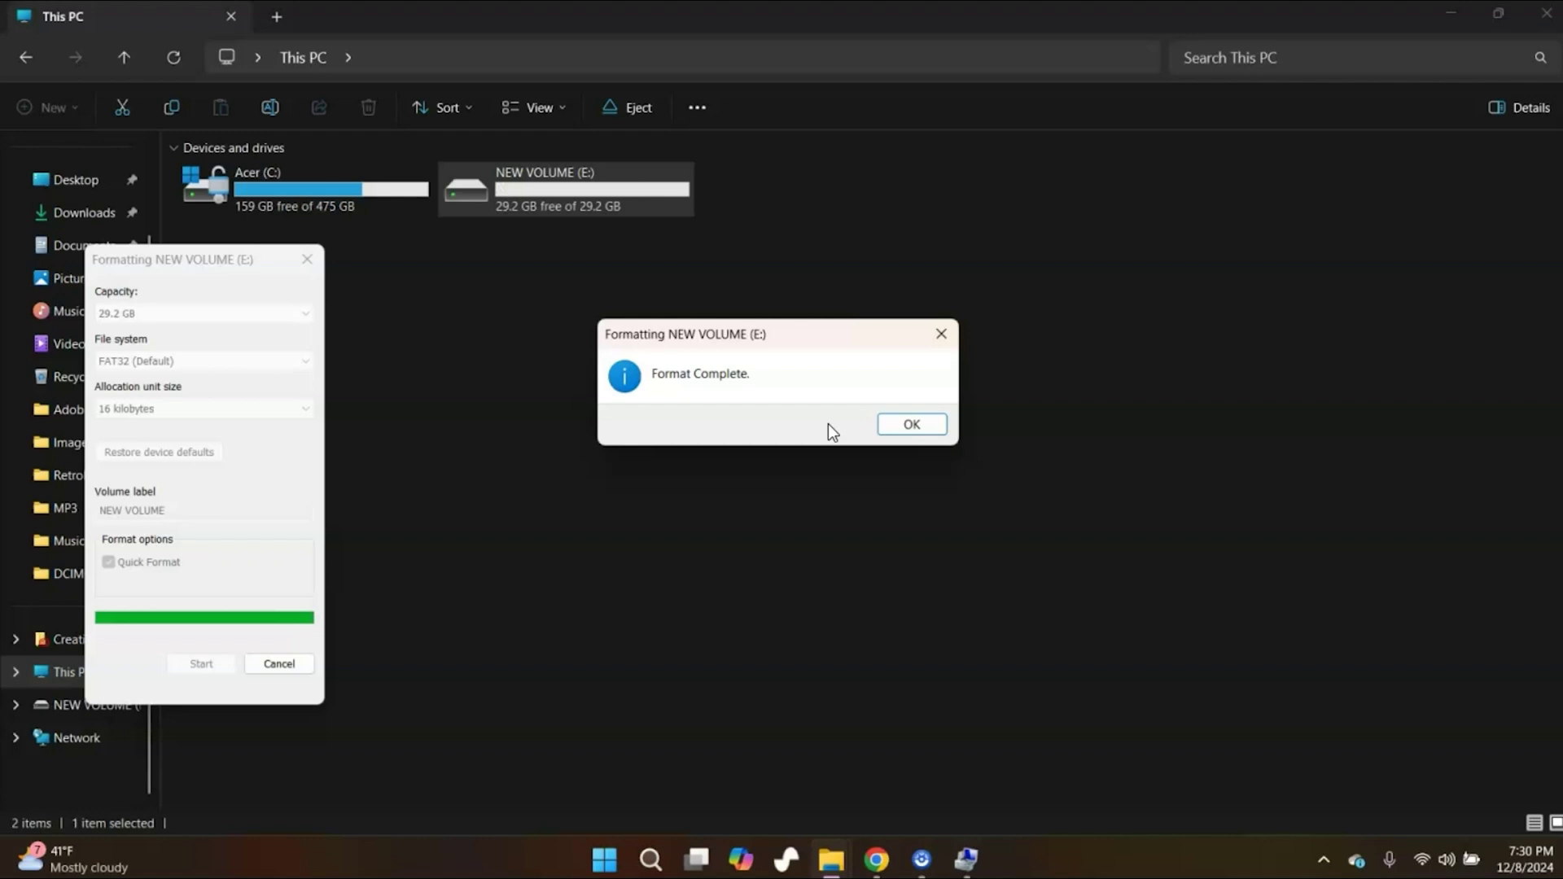
click(896, 426)
click(893, 428)
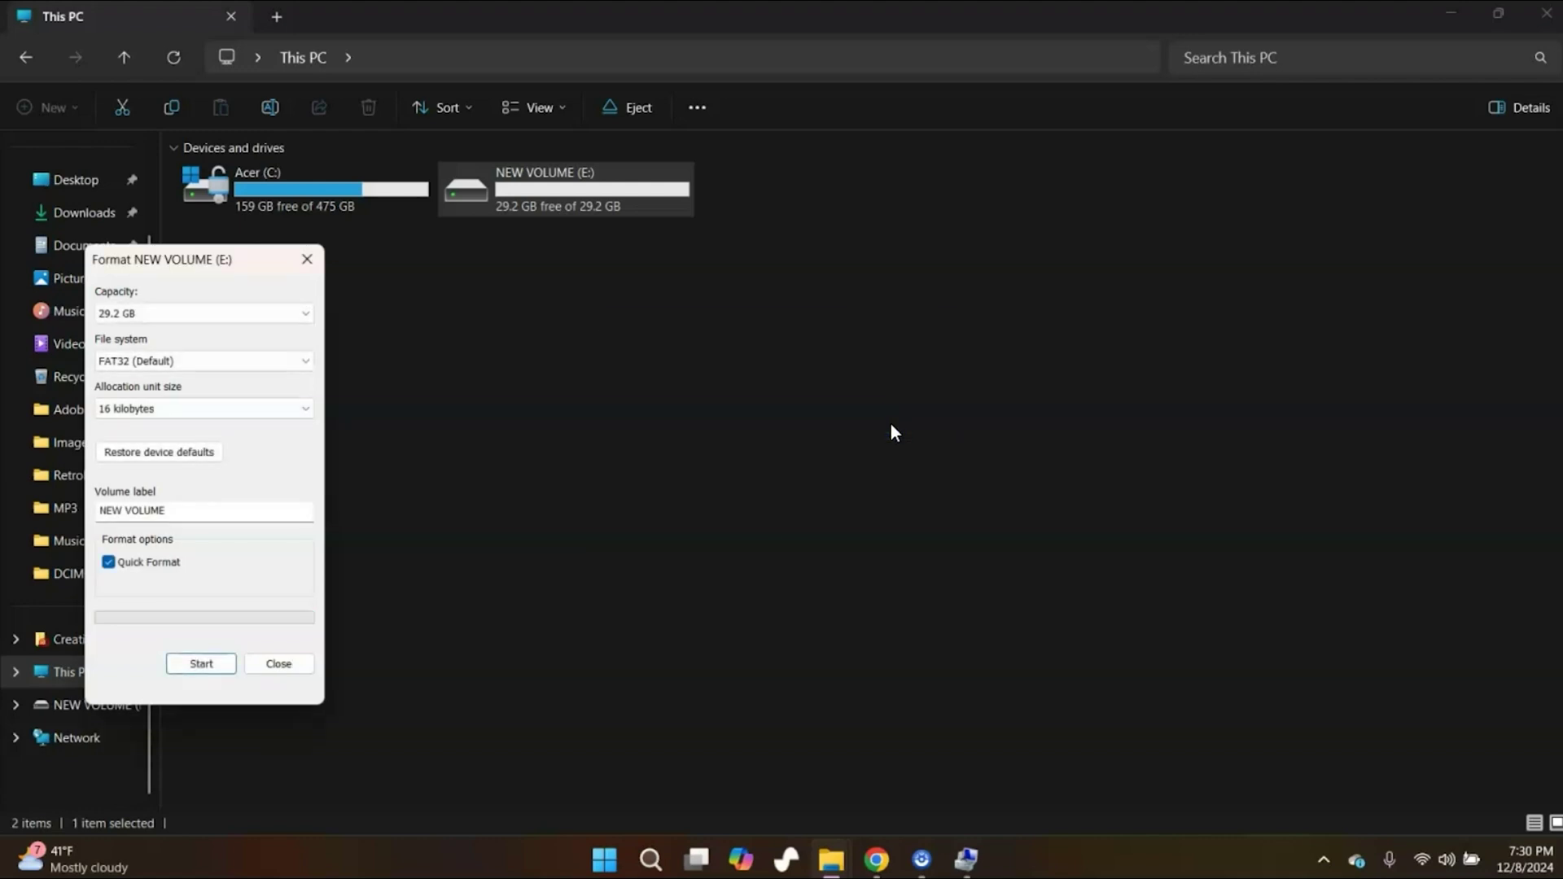
Close the NEW VOLUME (E:) folder window and the Computer Management window
click(892, 680)
mouse_move(880, 873)
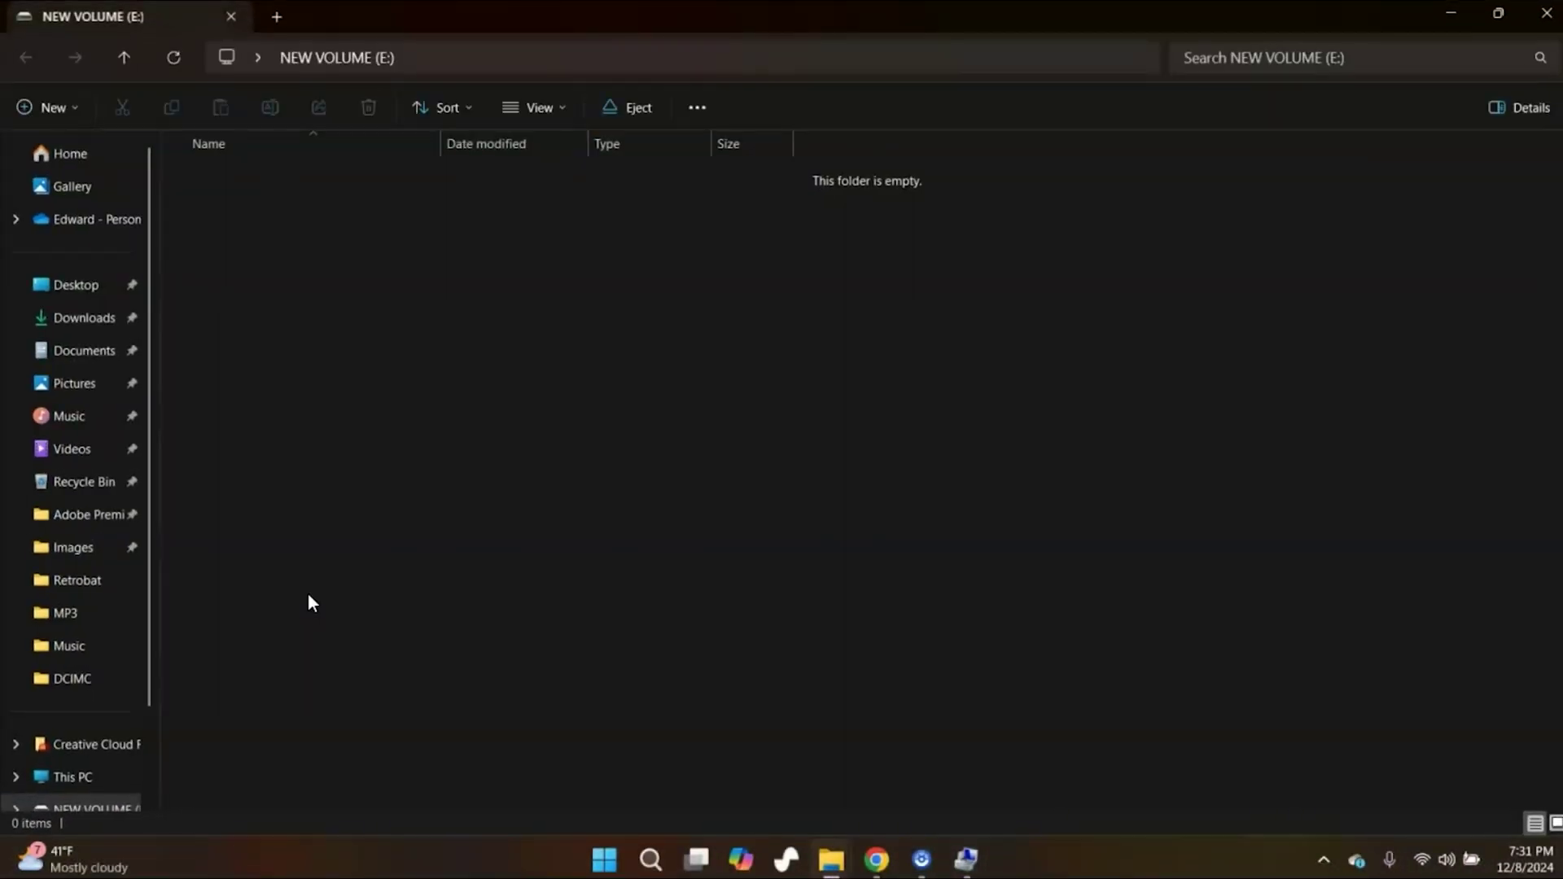
click(1509, 131)
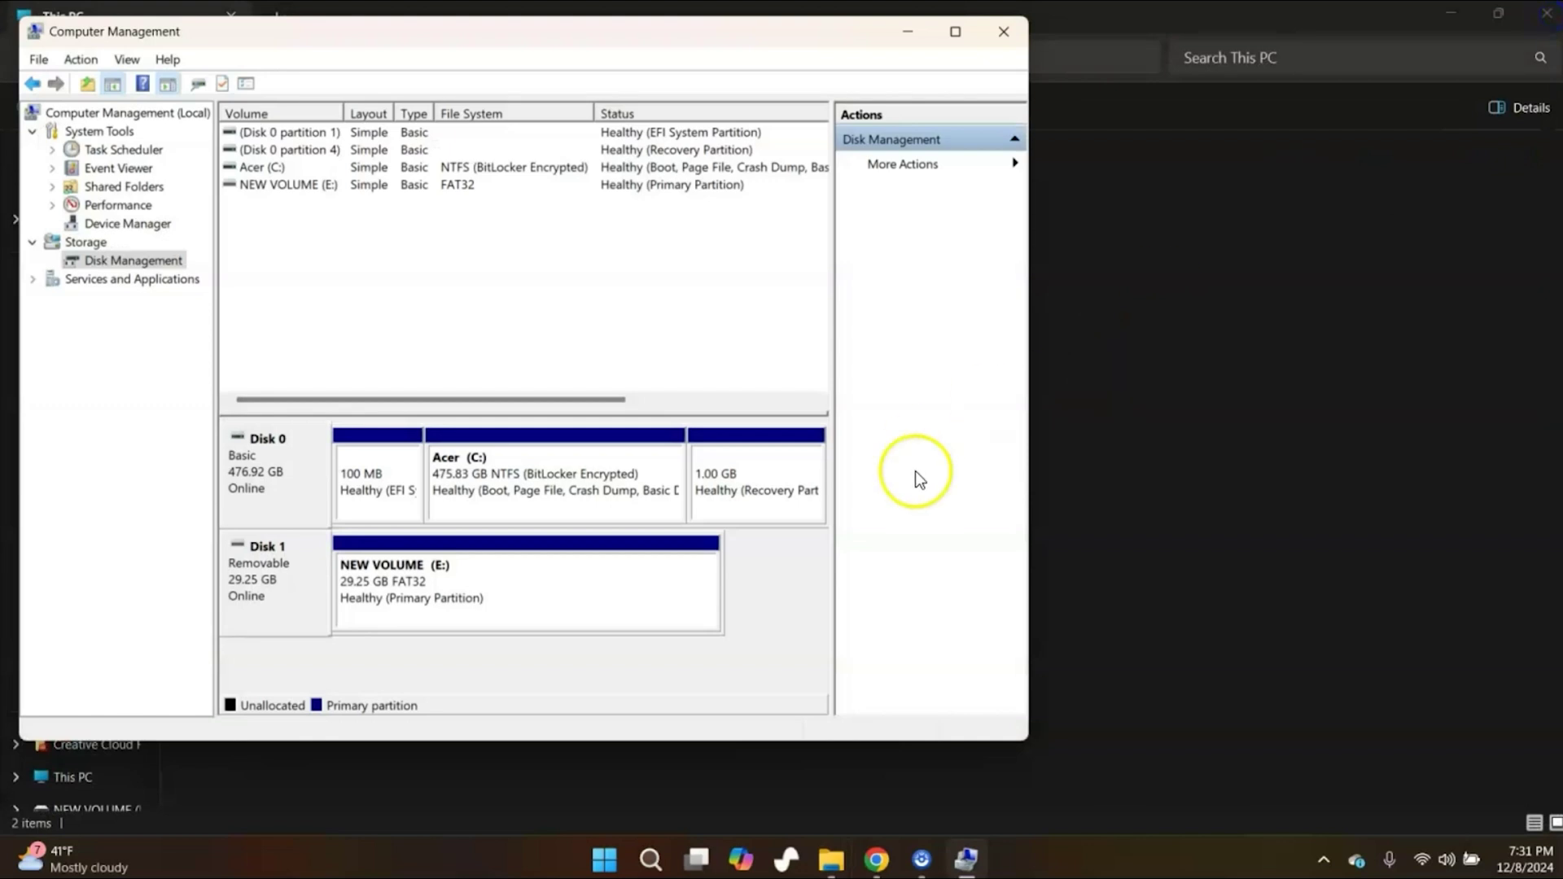
click(998, 31)
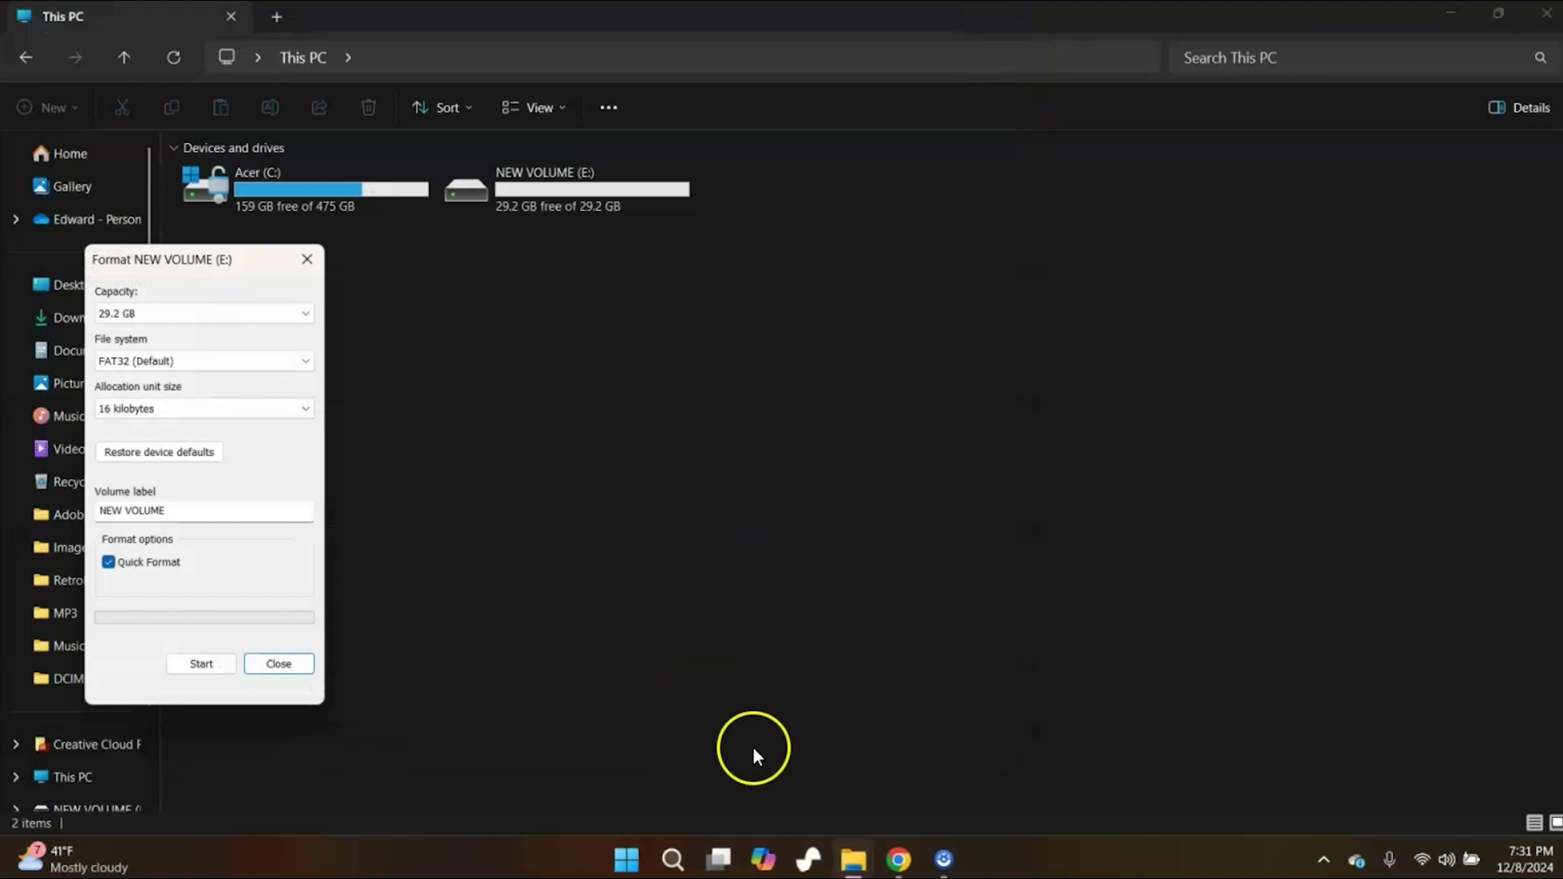
Find and launch AOMEI Partition Assistant 10.6.0 to handle the removable Disk 1
click(673, 860)
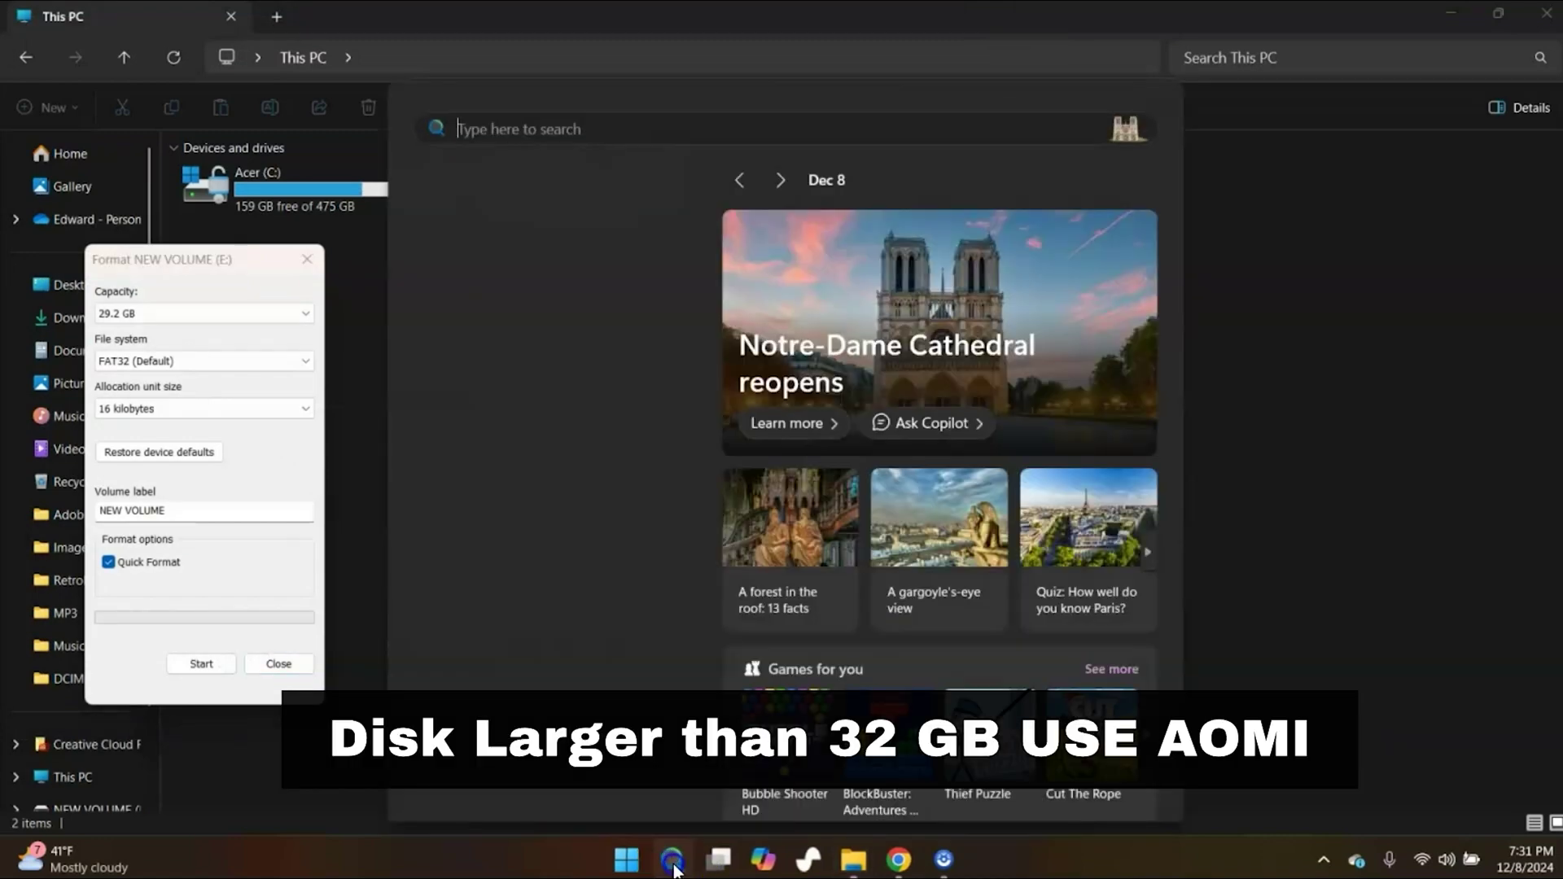
text(ao)
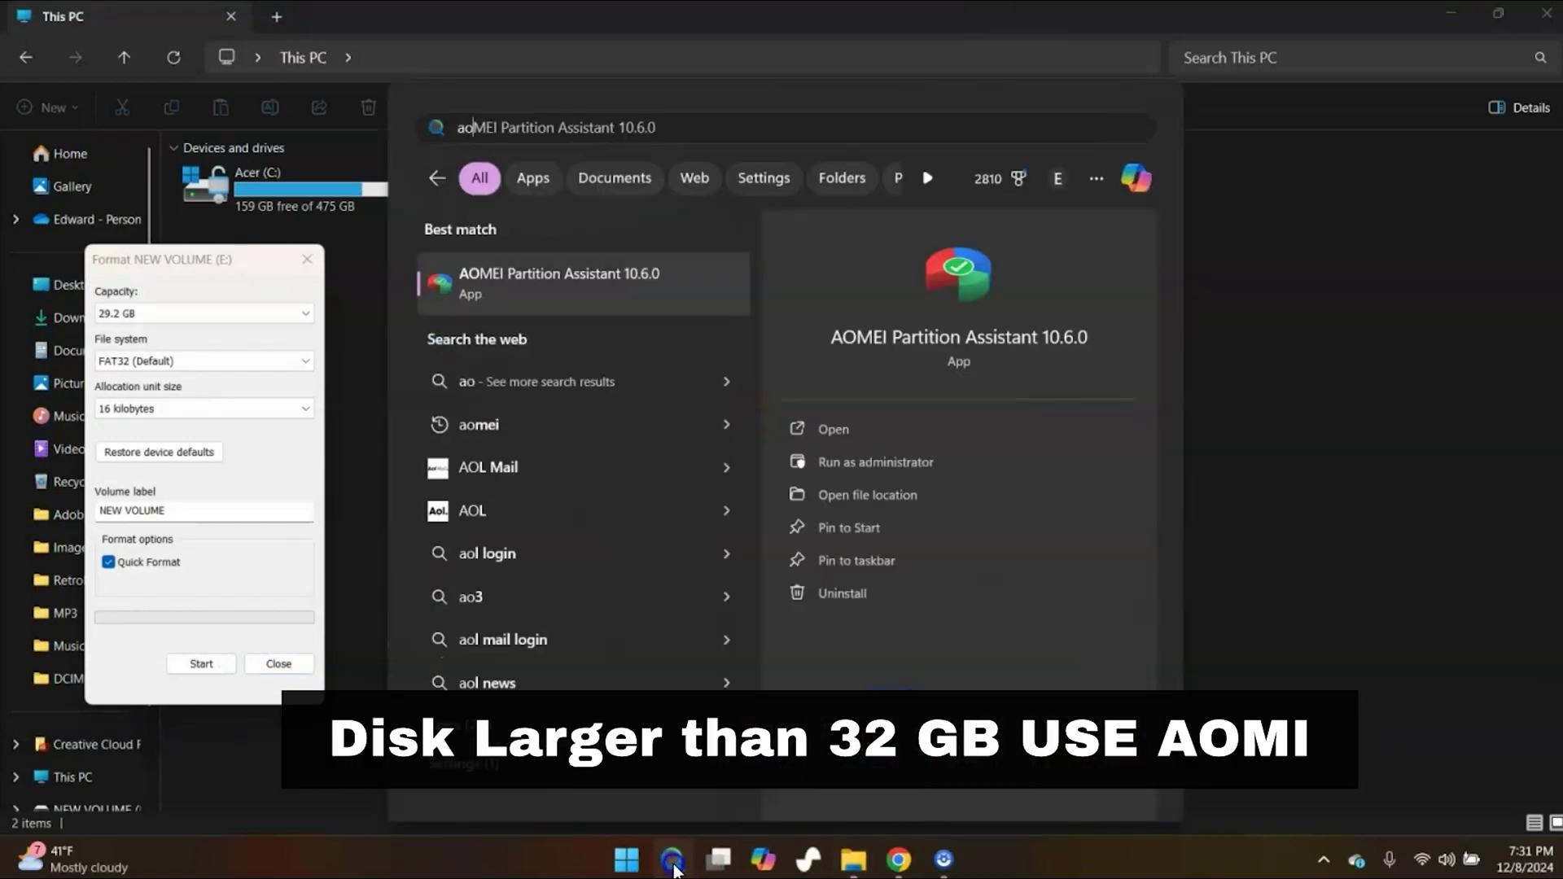
click(534, 278)
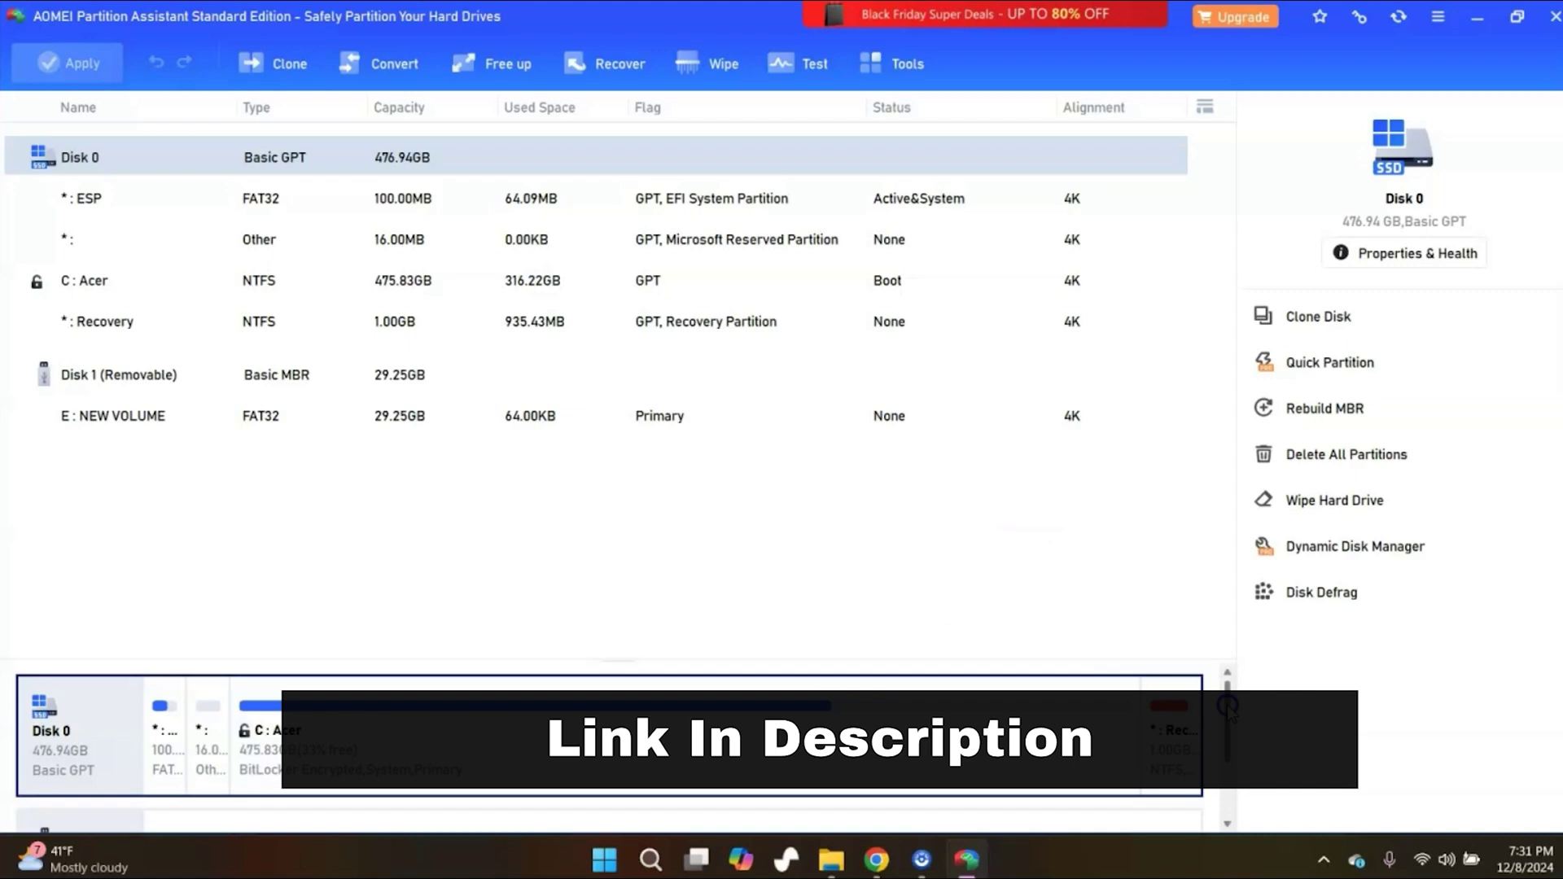
drag(1229, 706, 1231, 773)
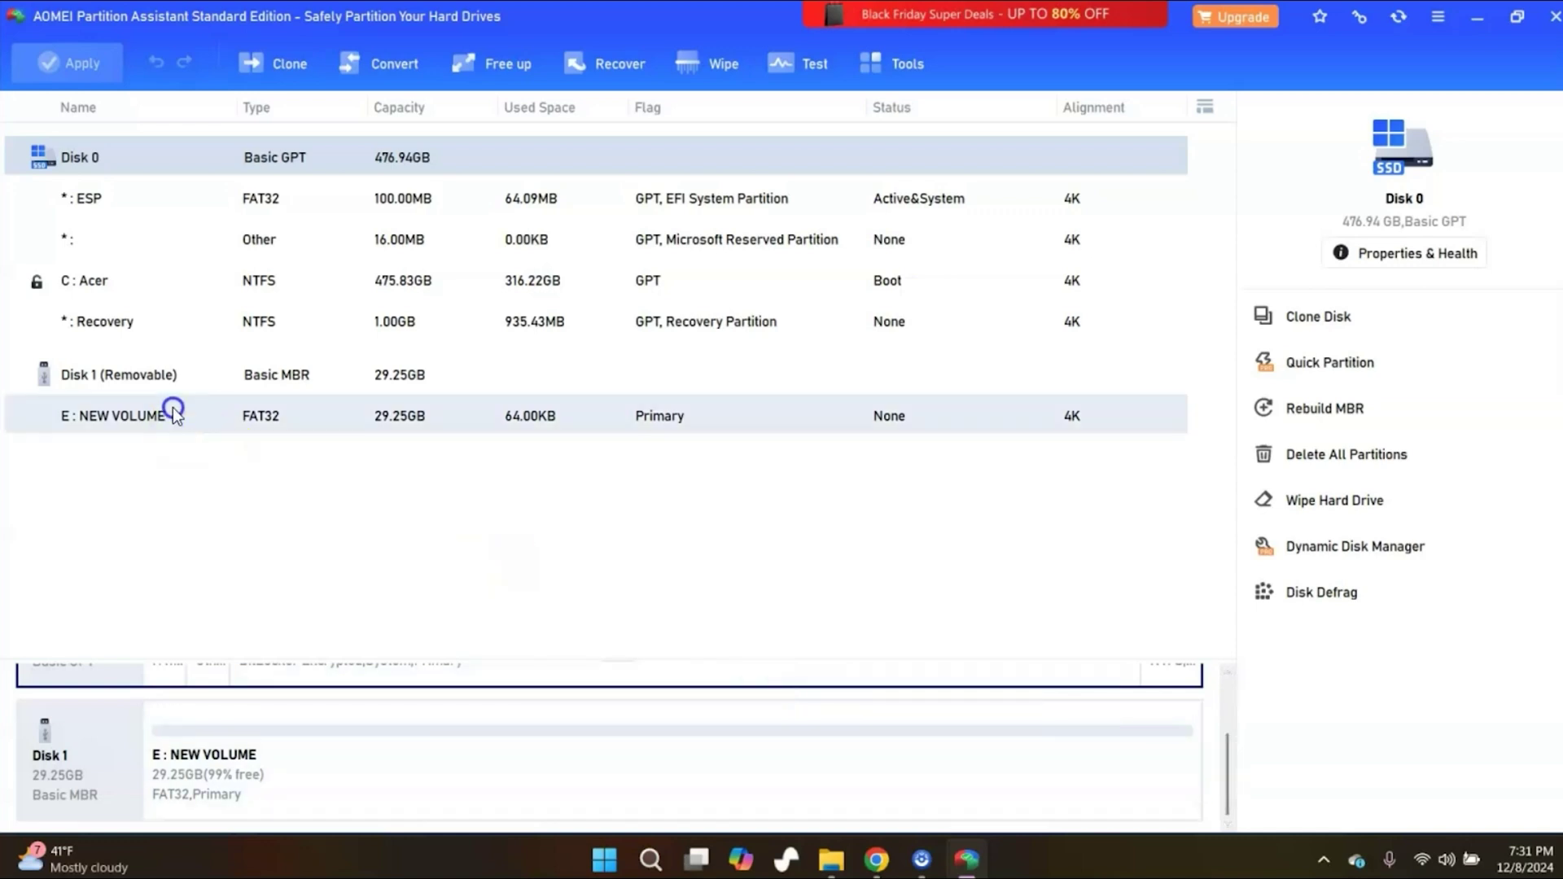
Queue deletion of all partitions on removable Disk 1, using the option that does not wipe the data
click(144, 373)
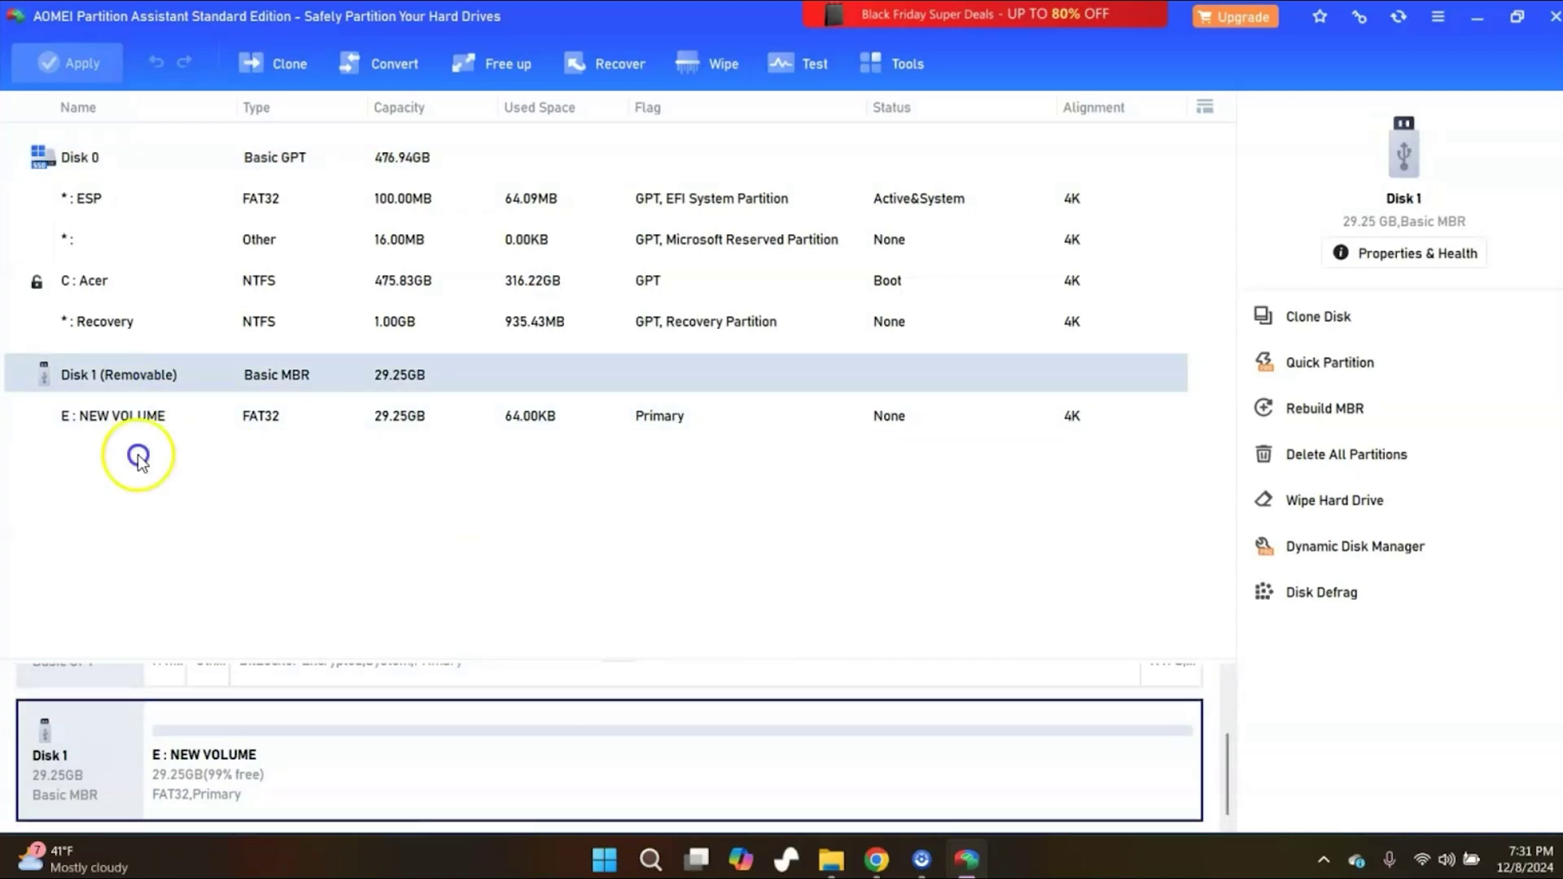
right_click(92, 730)
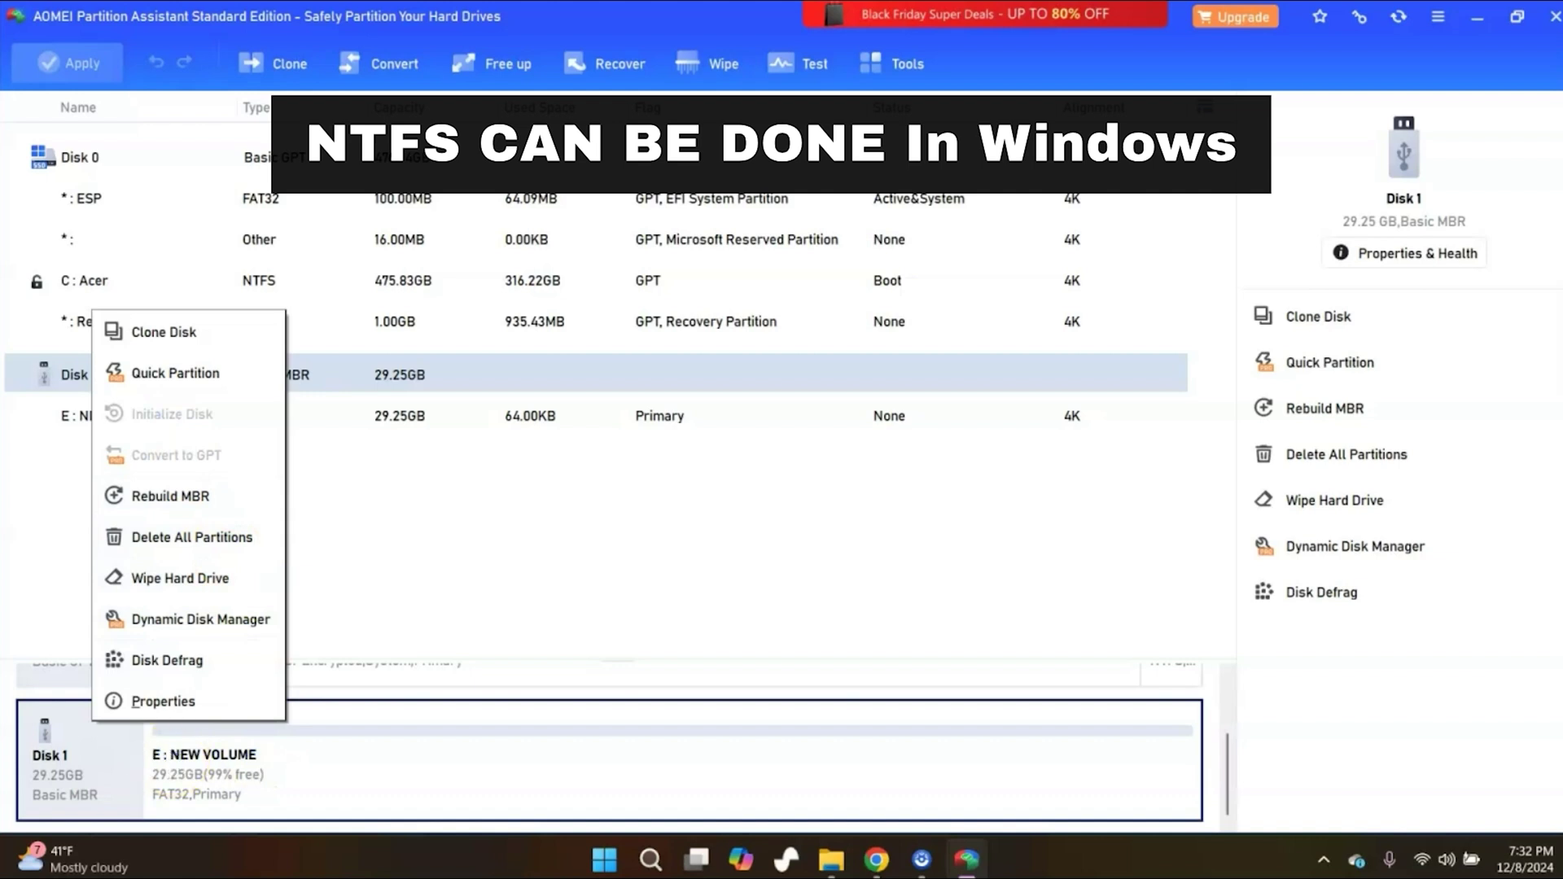
click(147, 543)
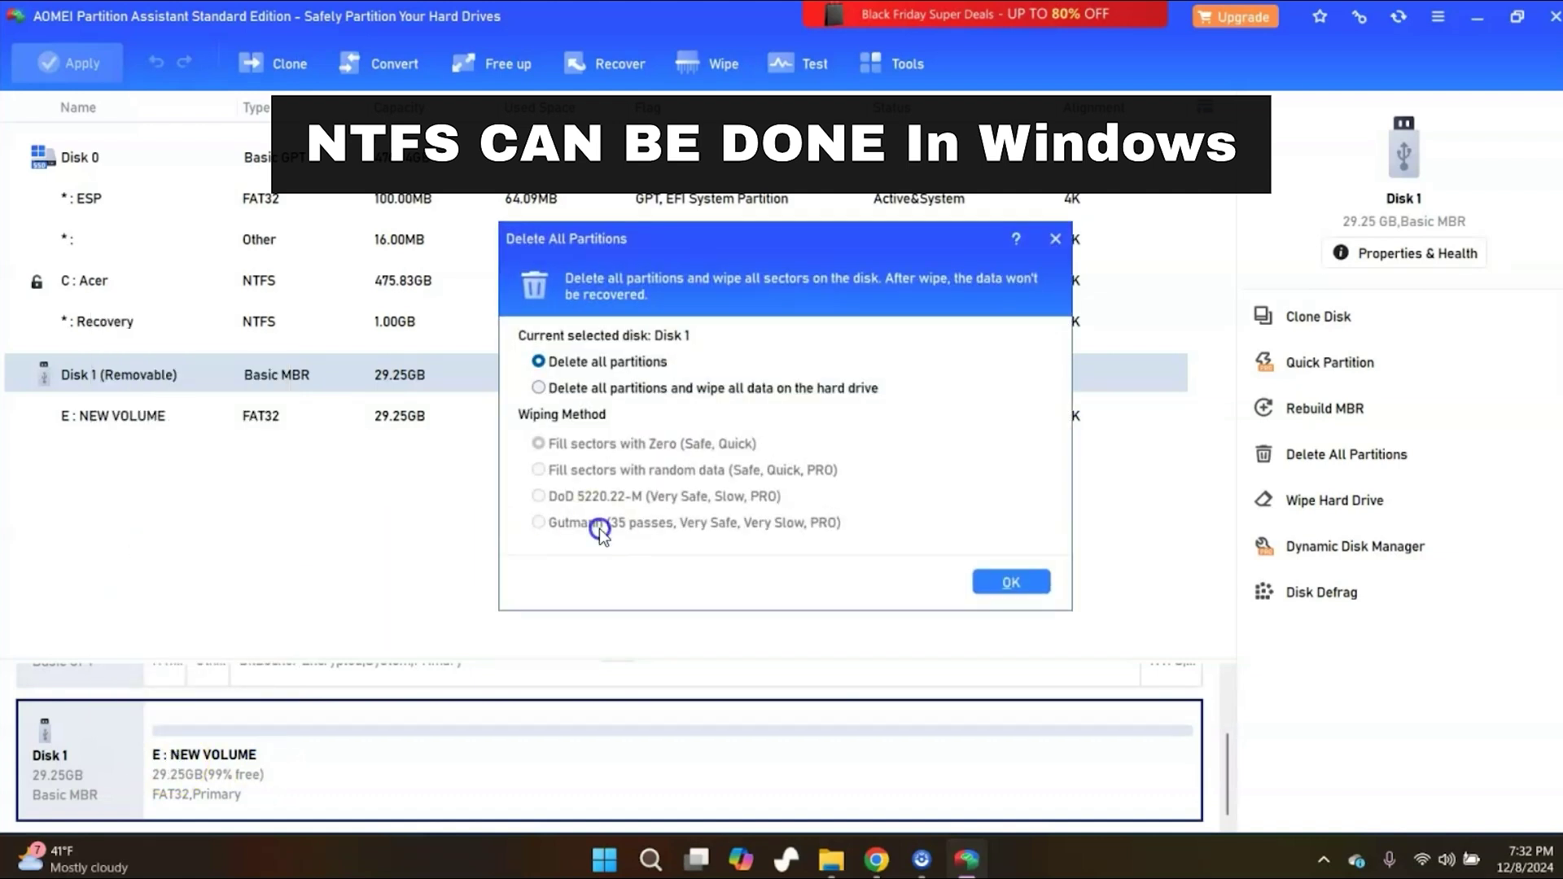
click(768, 383)
click(658, 402)
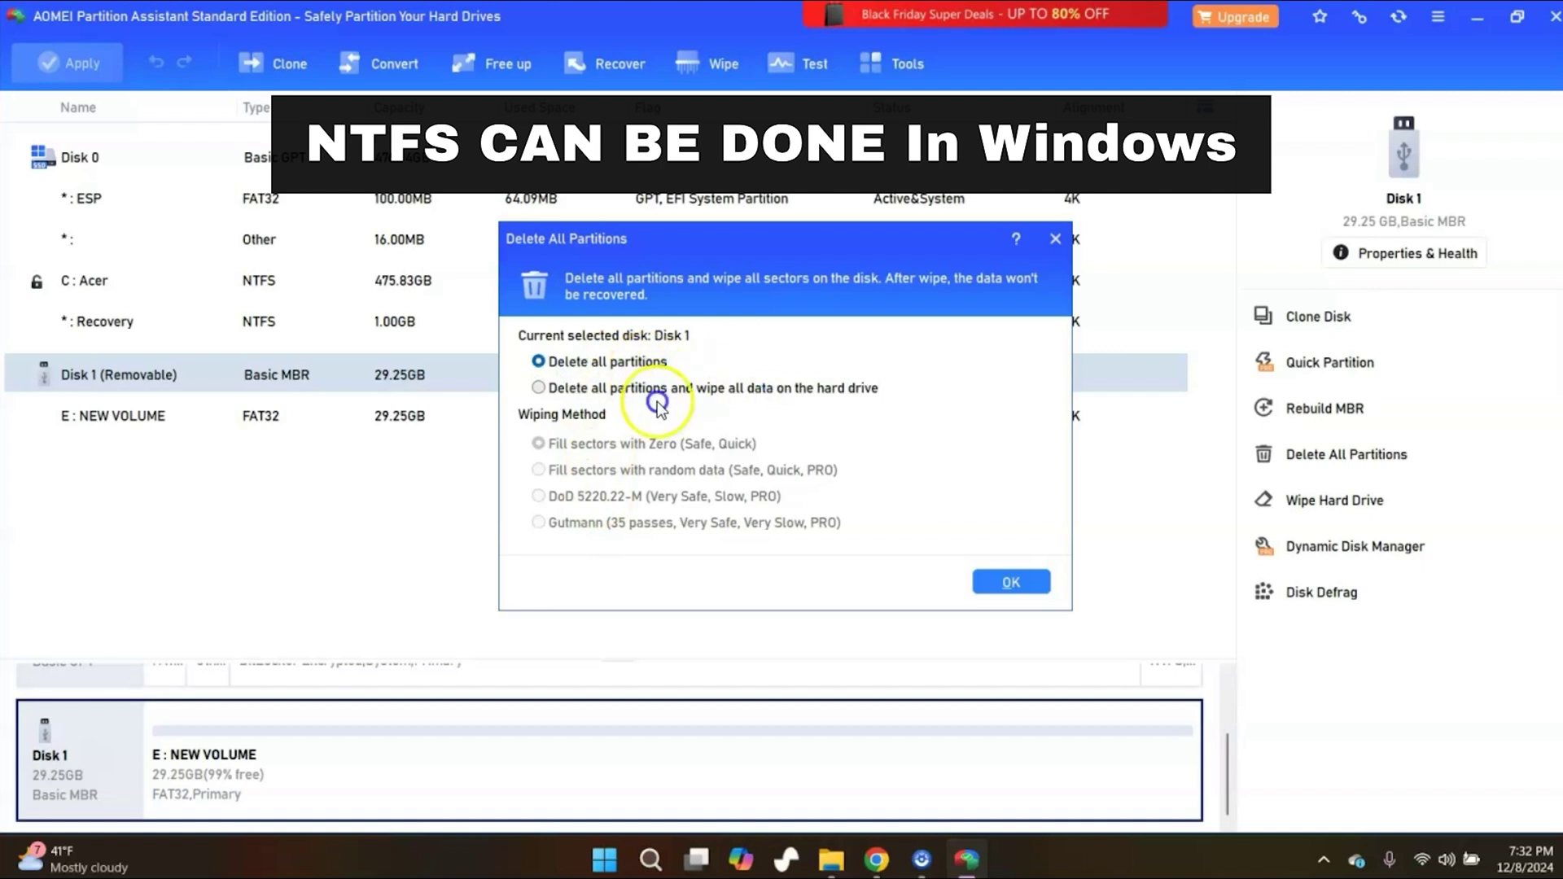
click(961, 449)
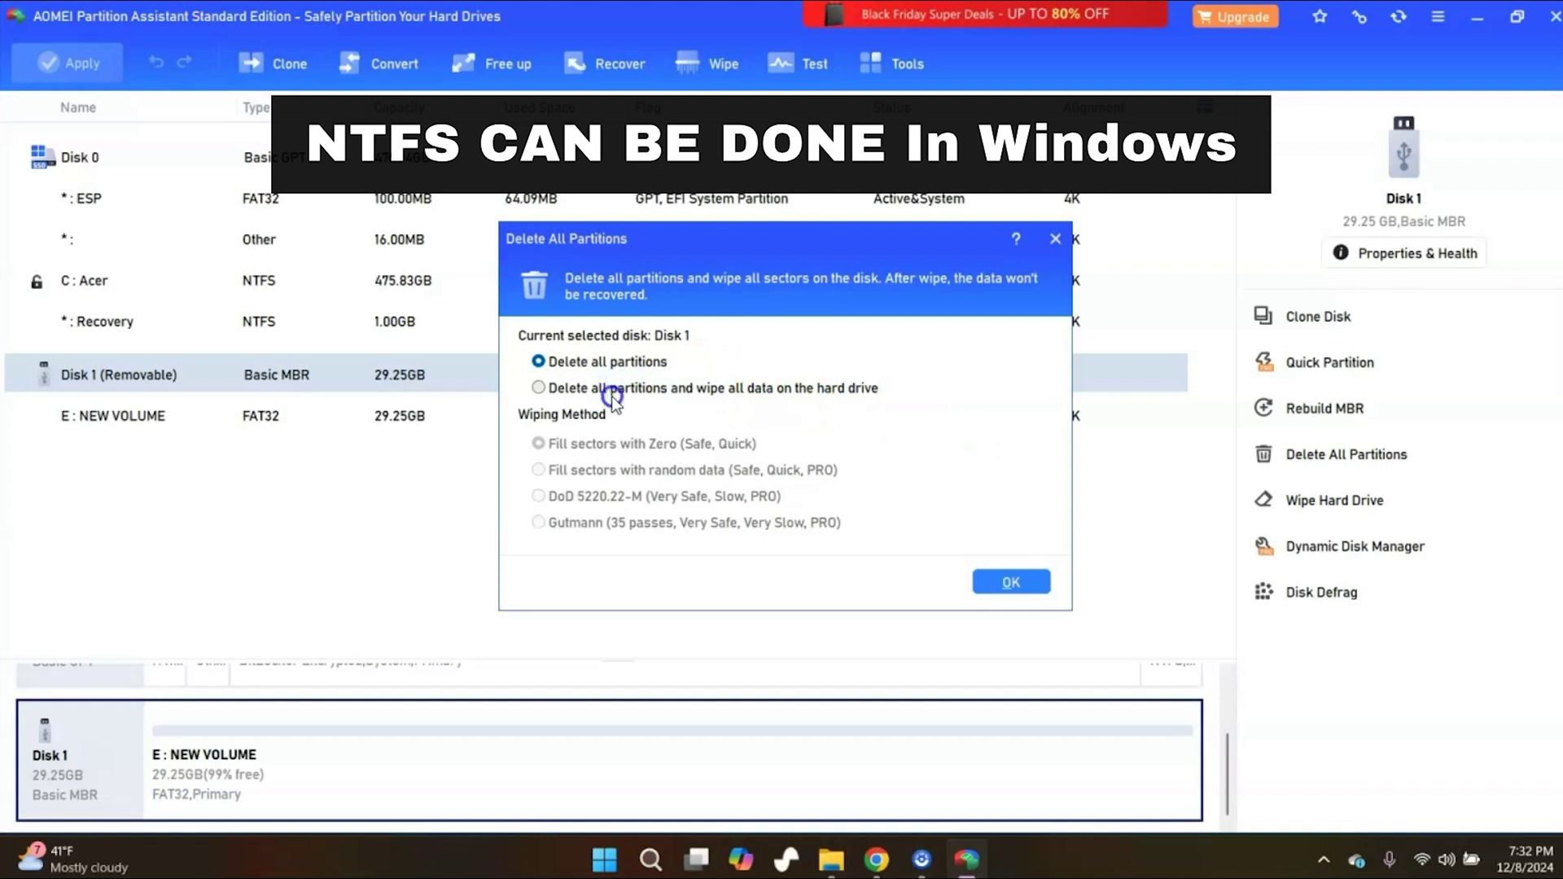
click(899, 409)
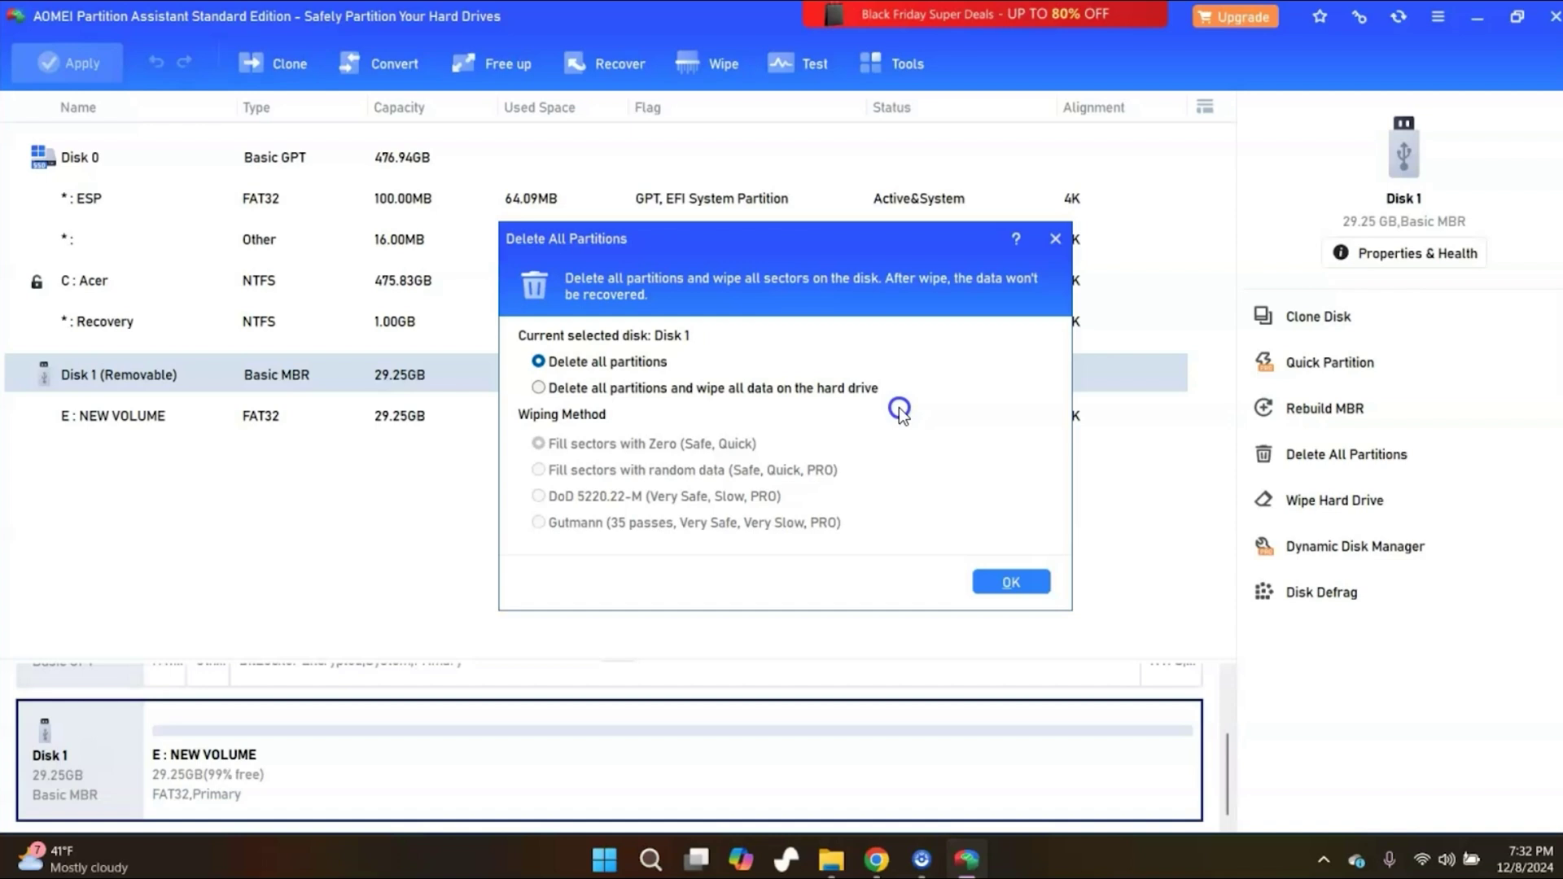
click(994, 581)
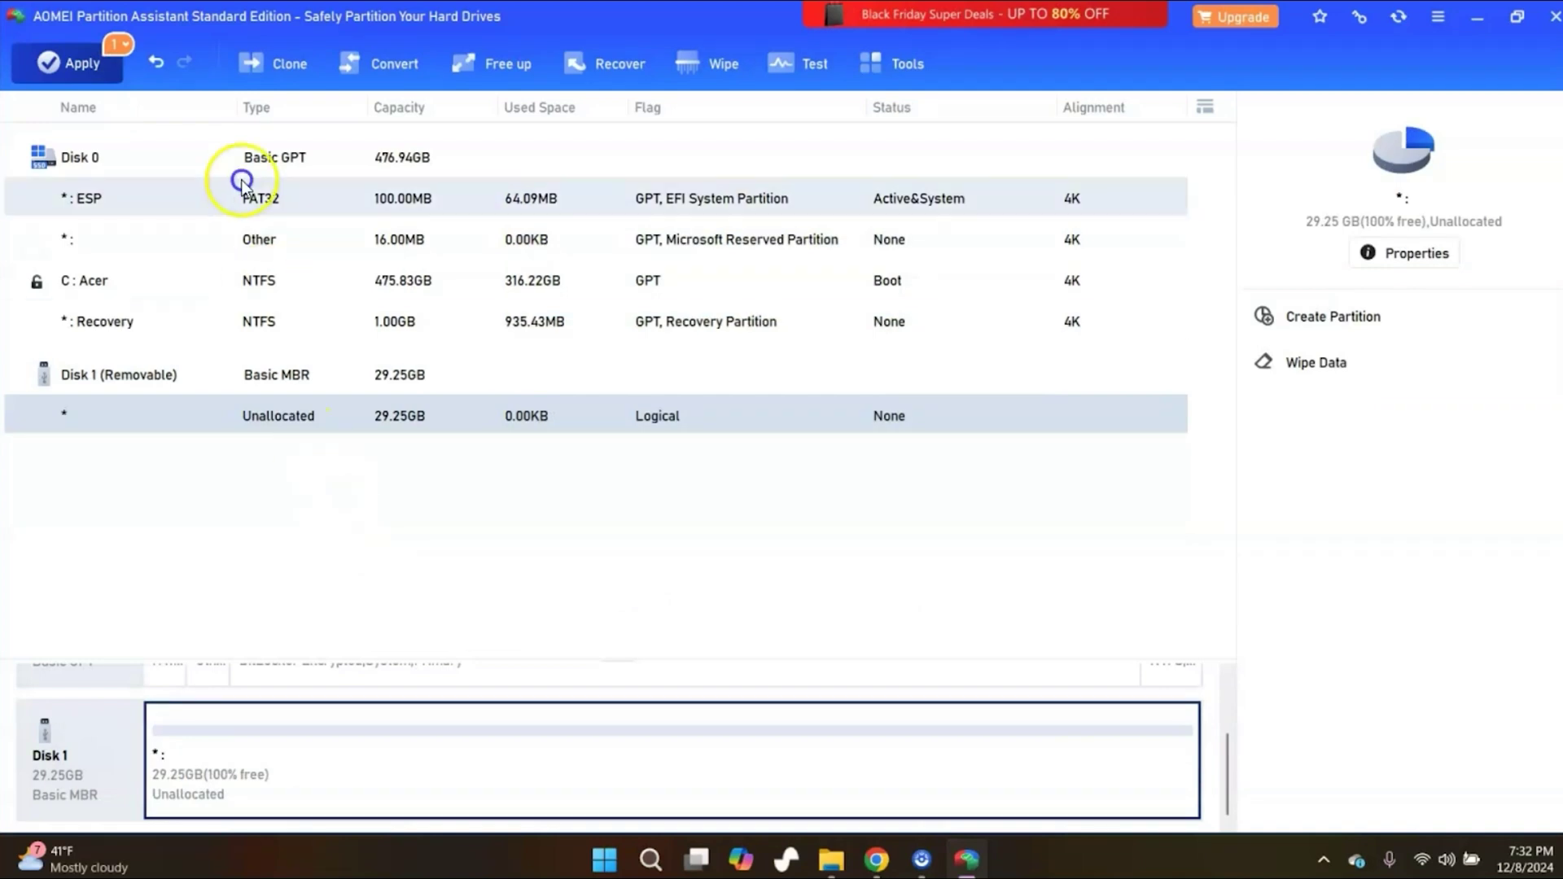
Apply the pending Delete All Partitions operation on Disk 1 and dismiss the completion notice
click(66, 64)
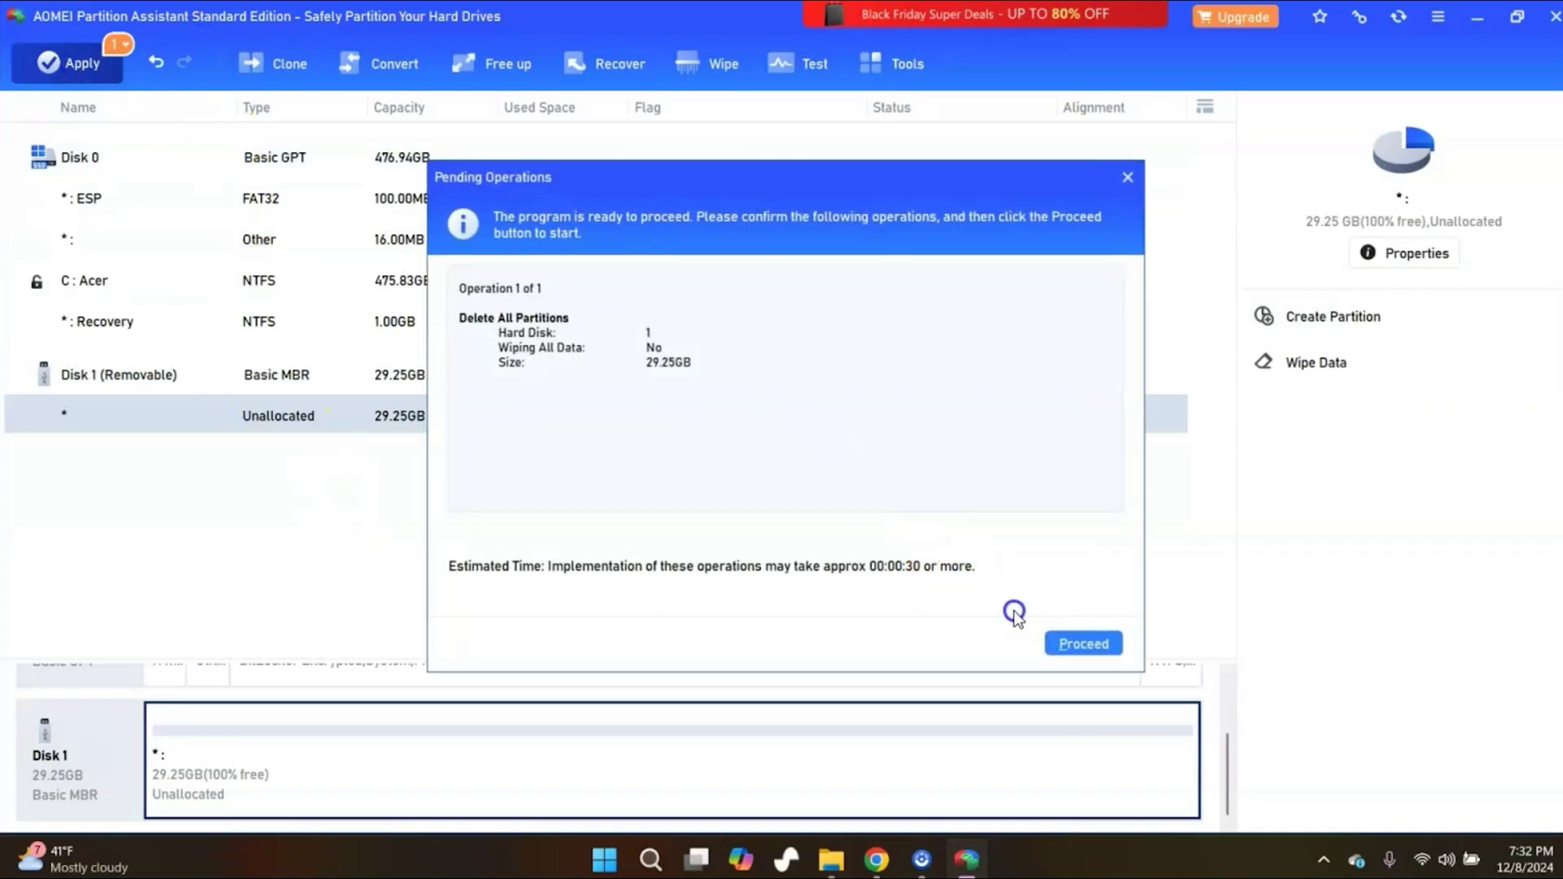
click(1082, 645)
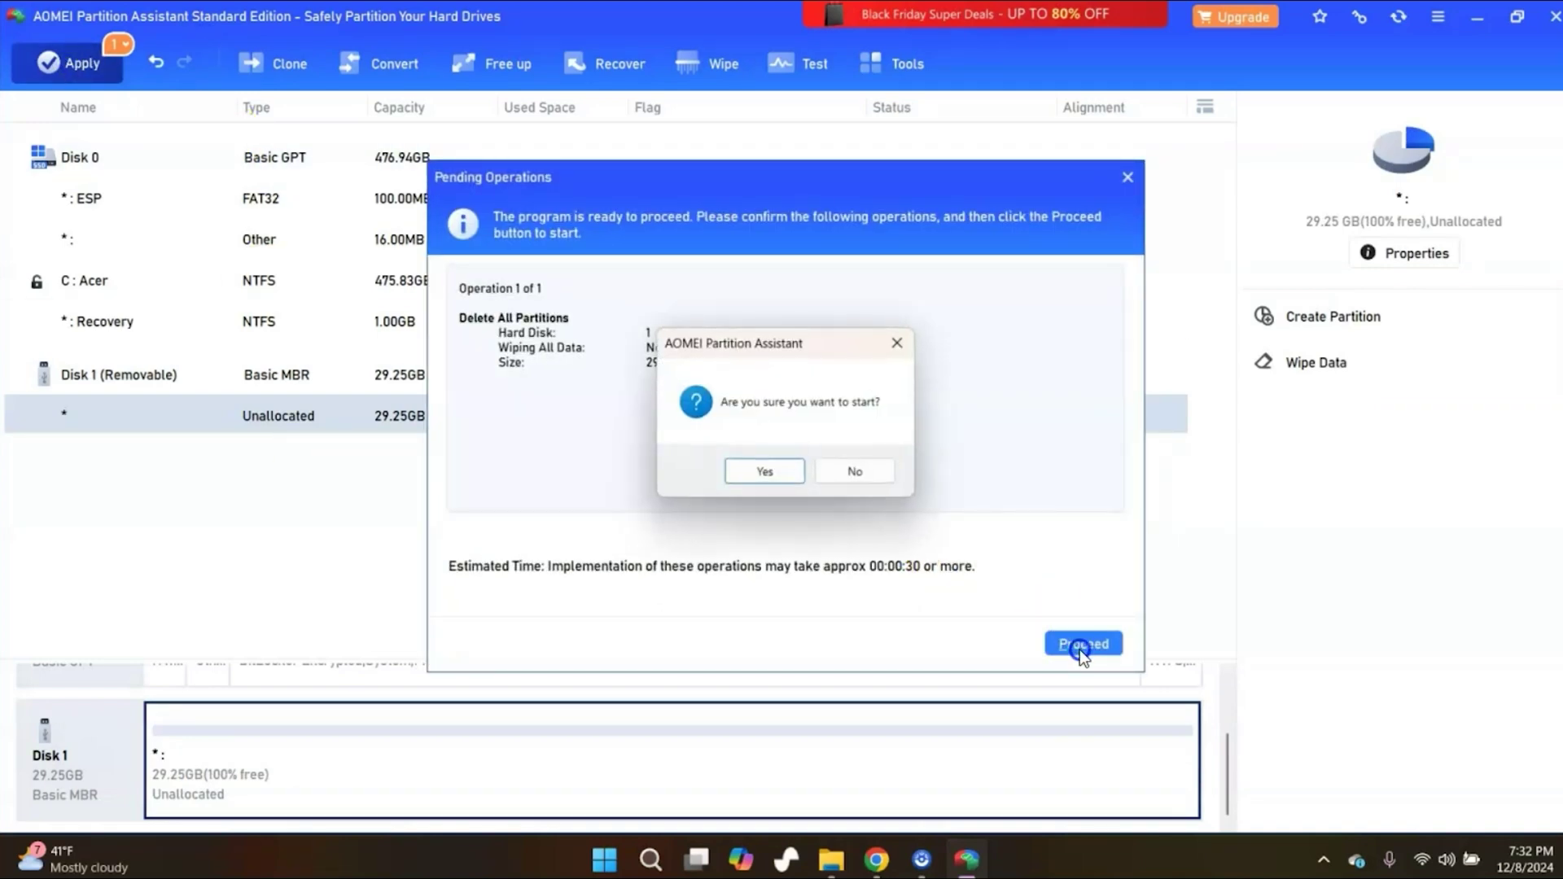
click(747, 477)
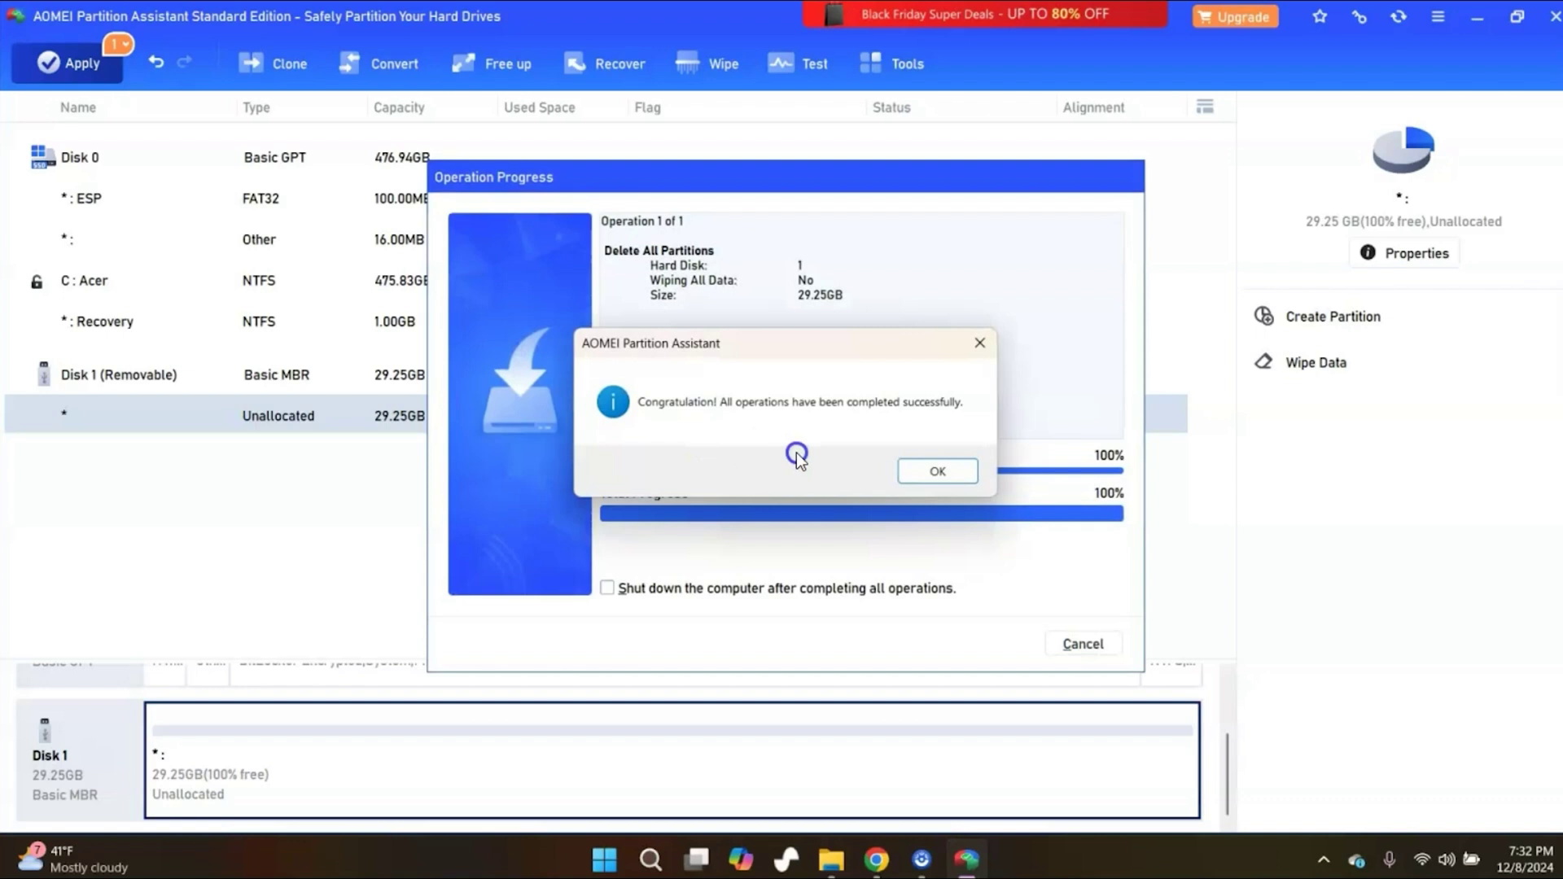
click(939, 470)
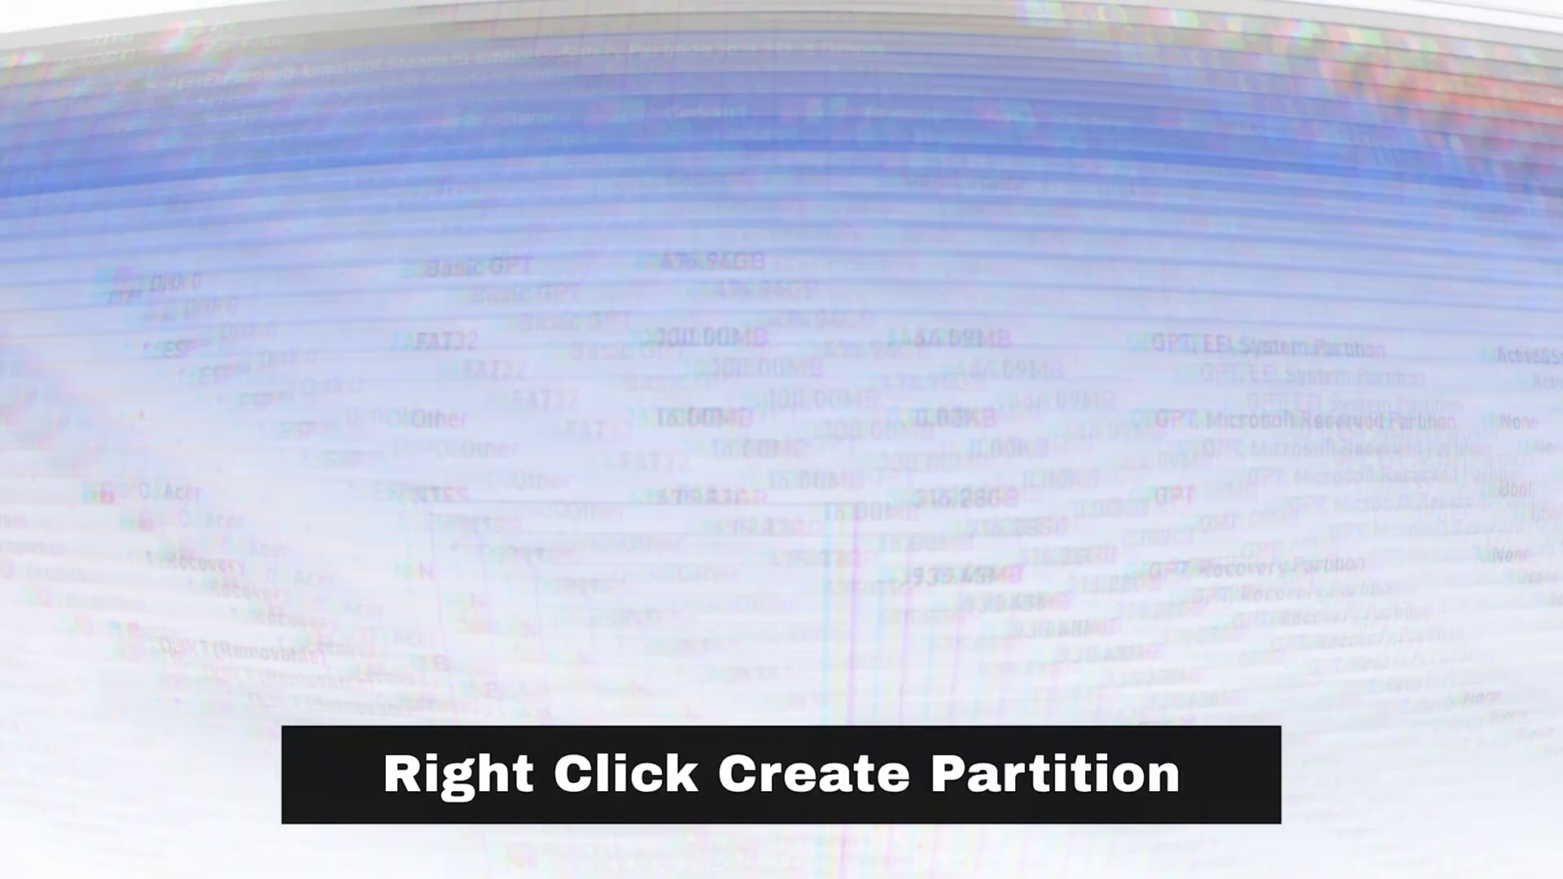
Create a 29.25 GB FAT32 partition with drive letter D: in the unallocated space of Disk 1
right_click(254, 775)
click(340, 431)
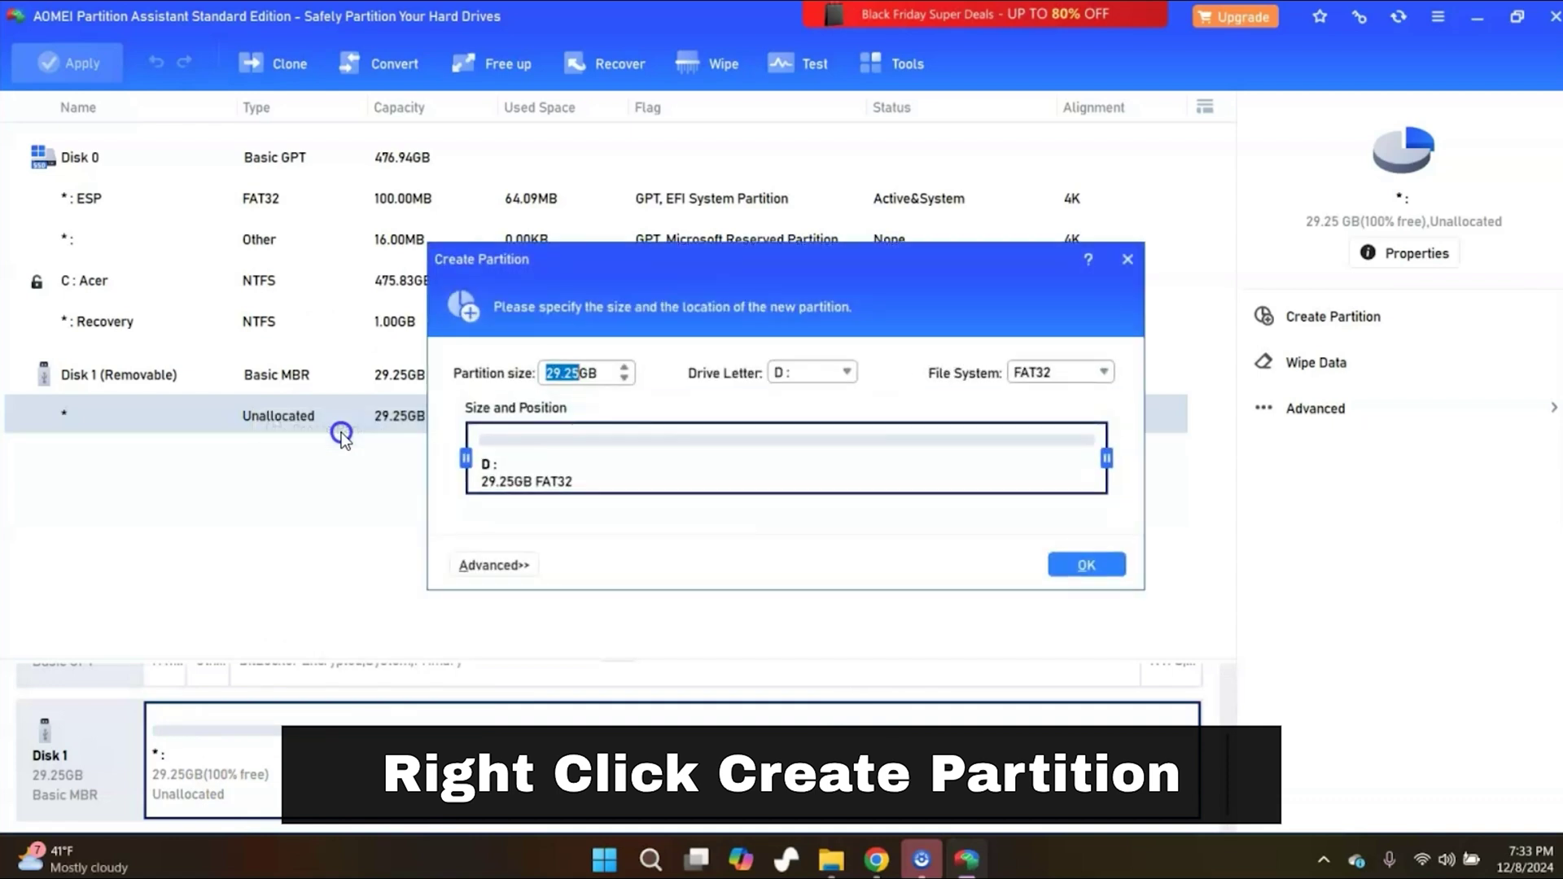
click(623, 368)
click(1084, 555)
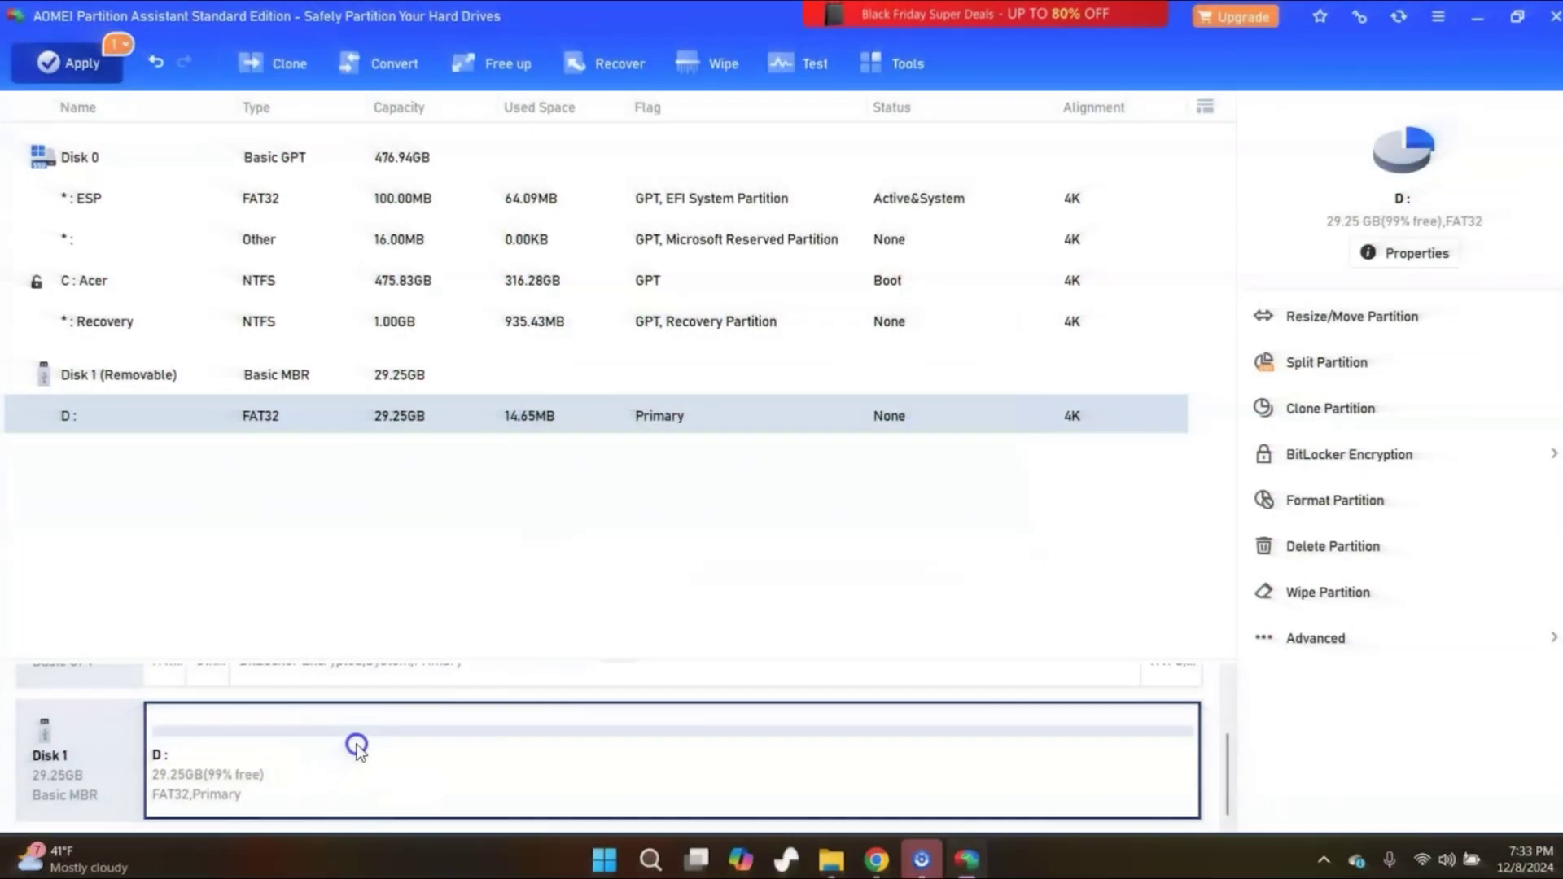
Apply the pending Create Partition operation for the FAT32 D: volume and dismiss the completion notice
click(54, 73)
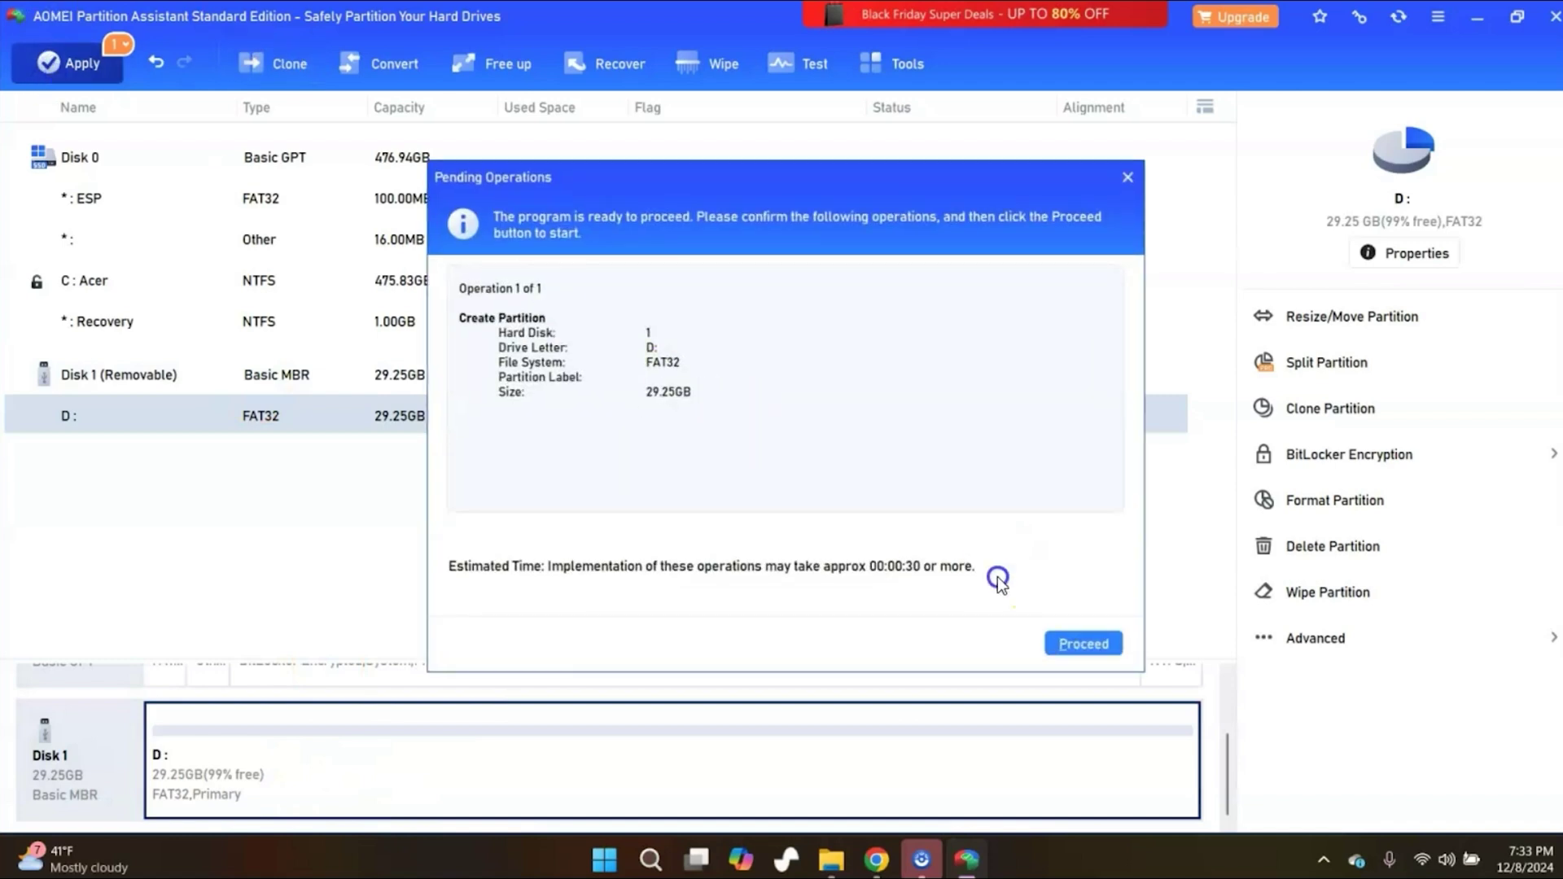
click(1077, 647)
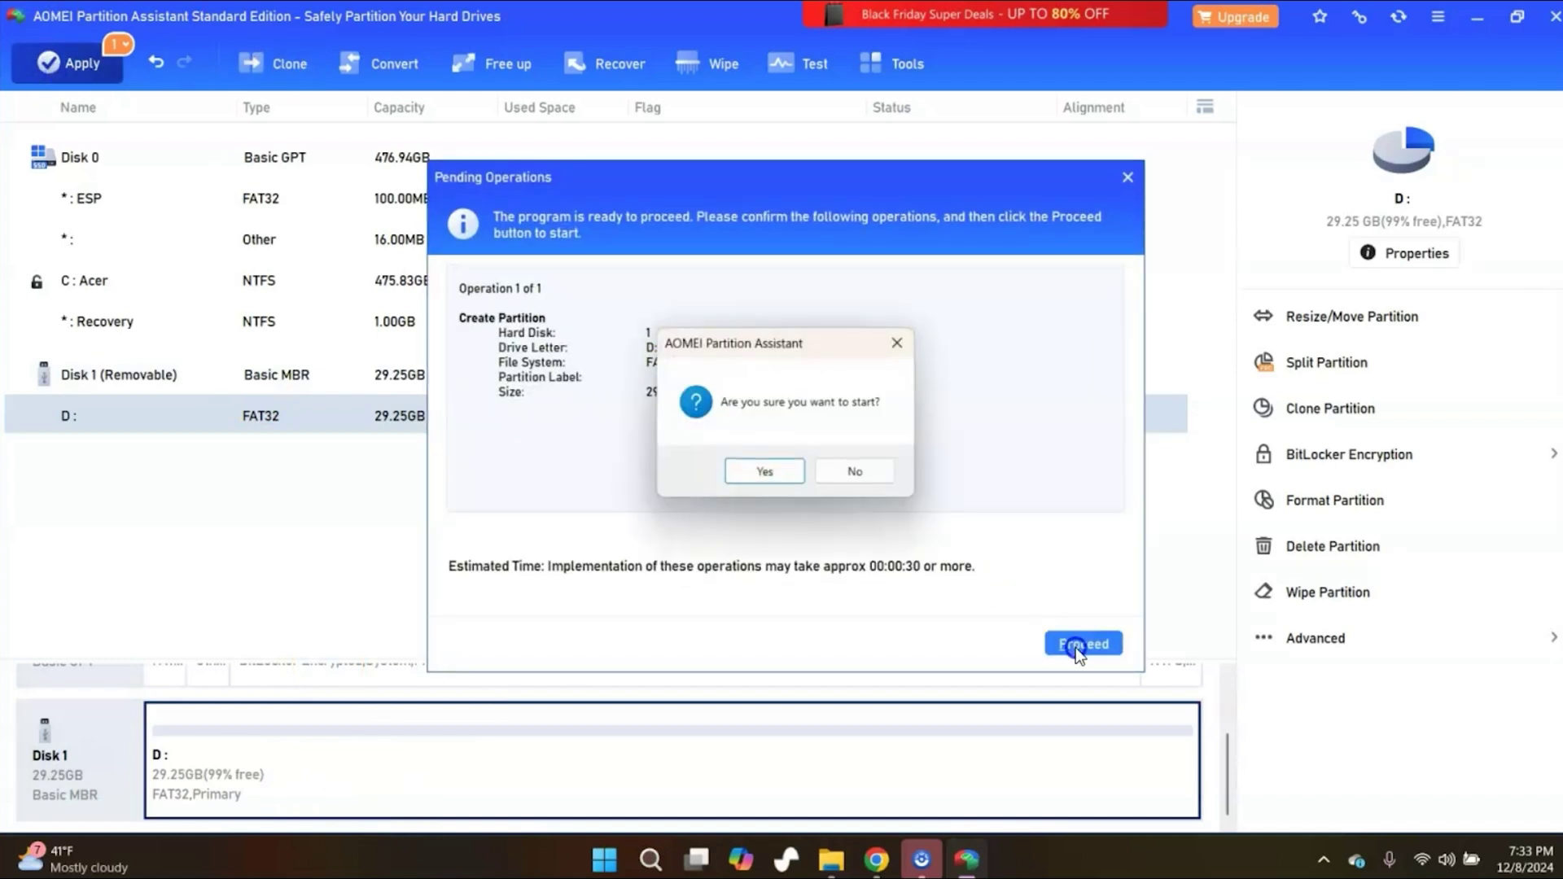
click(755, 475)
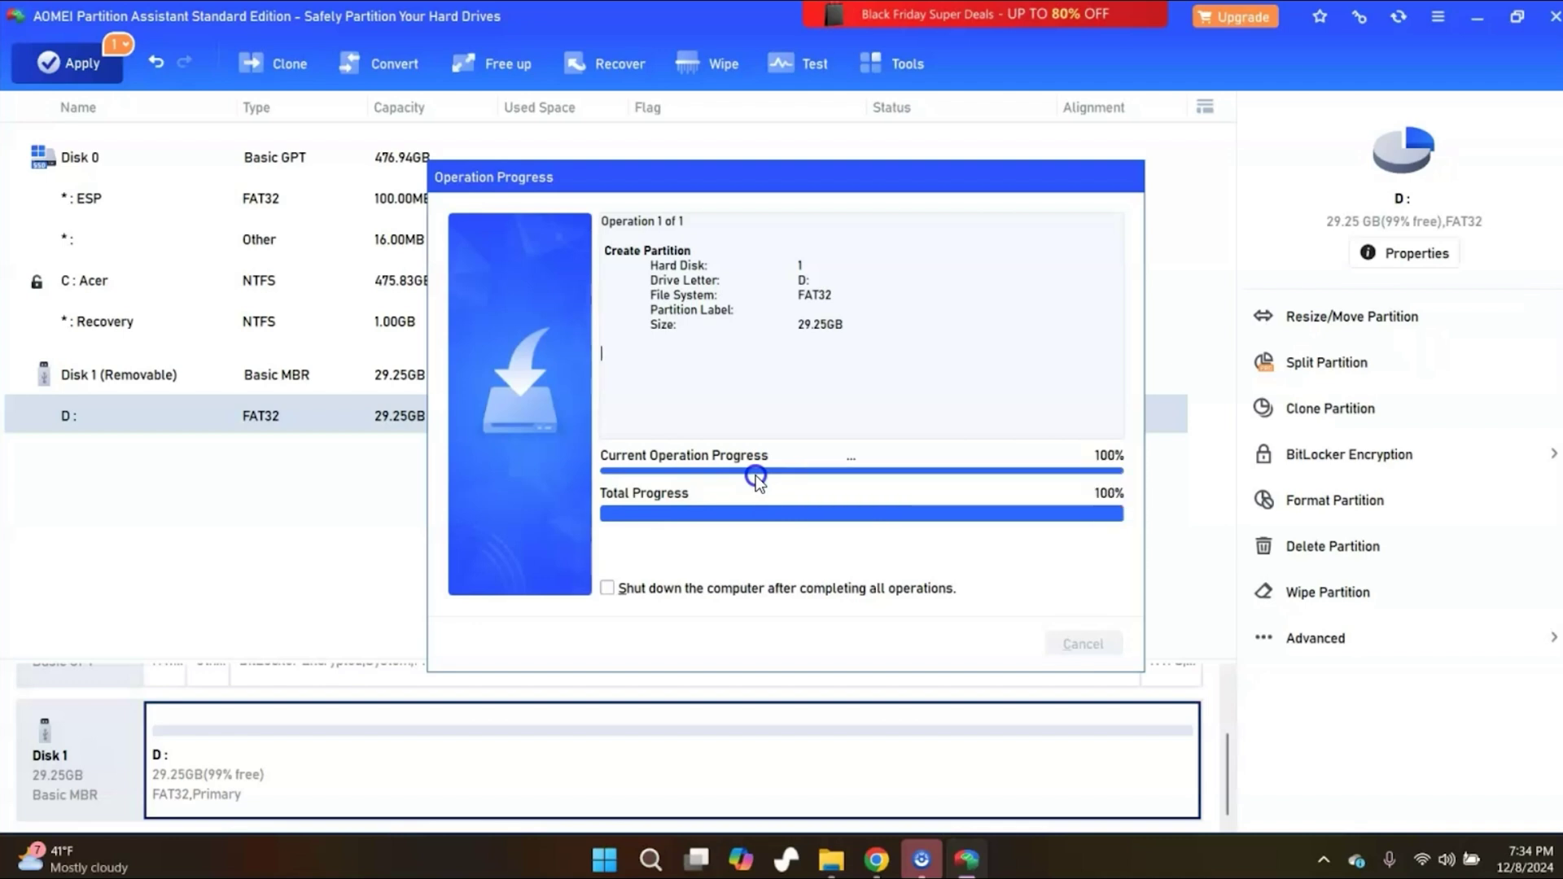
click(946, 471)
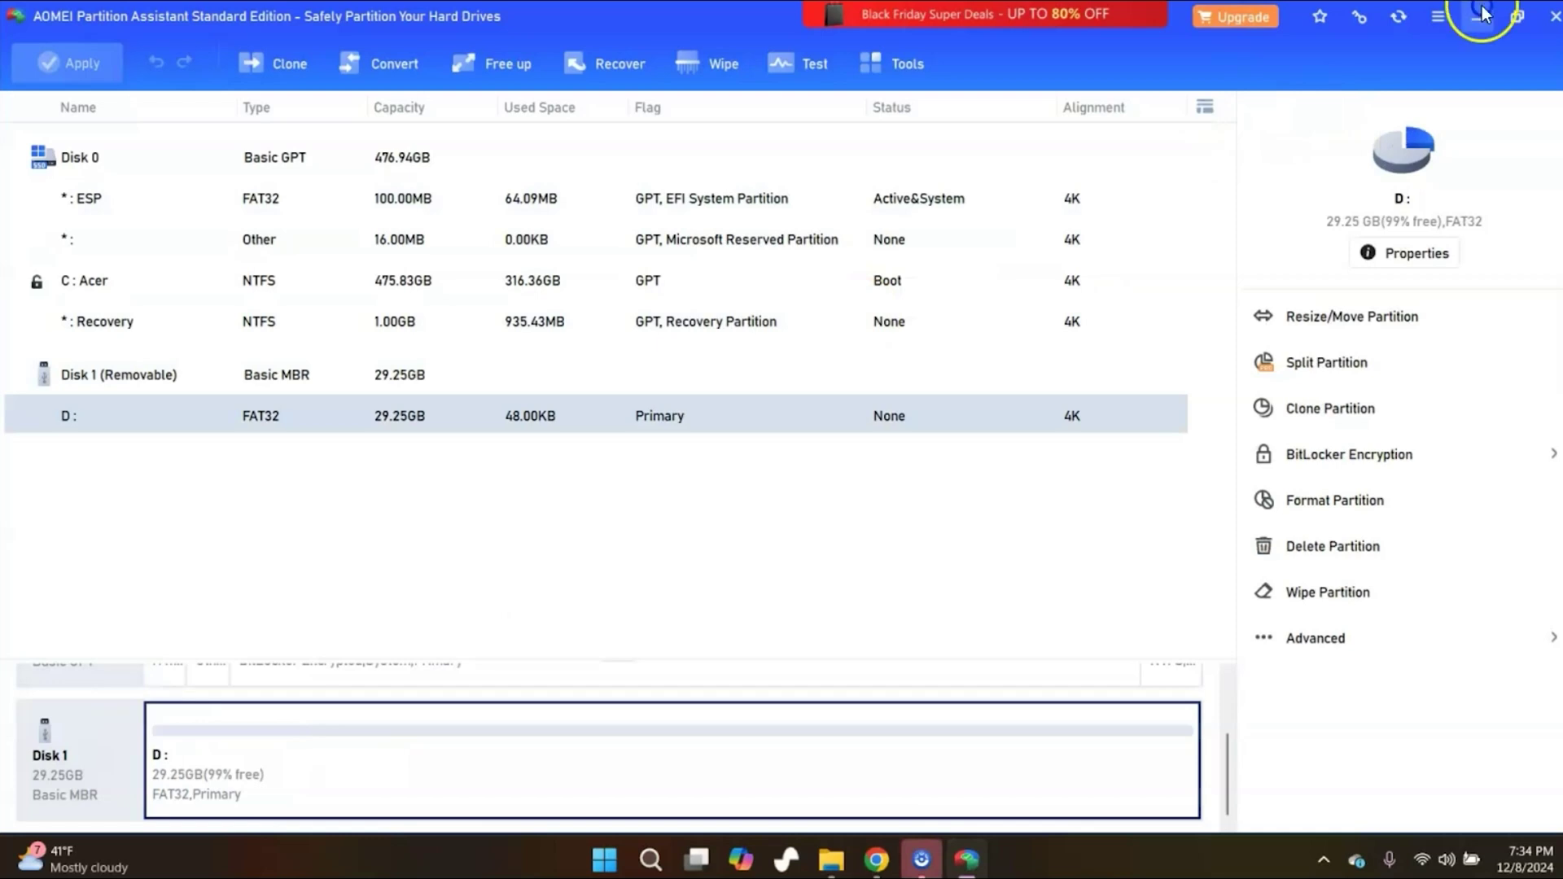
Quit AOMEI Partition Assistant, declining the discount offer, and close the leftover Format NEW VOLUME (E:) dialog
click(1550, 22)
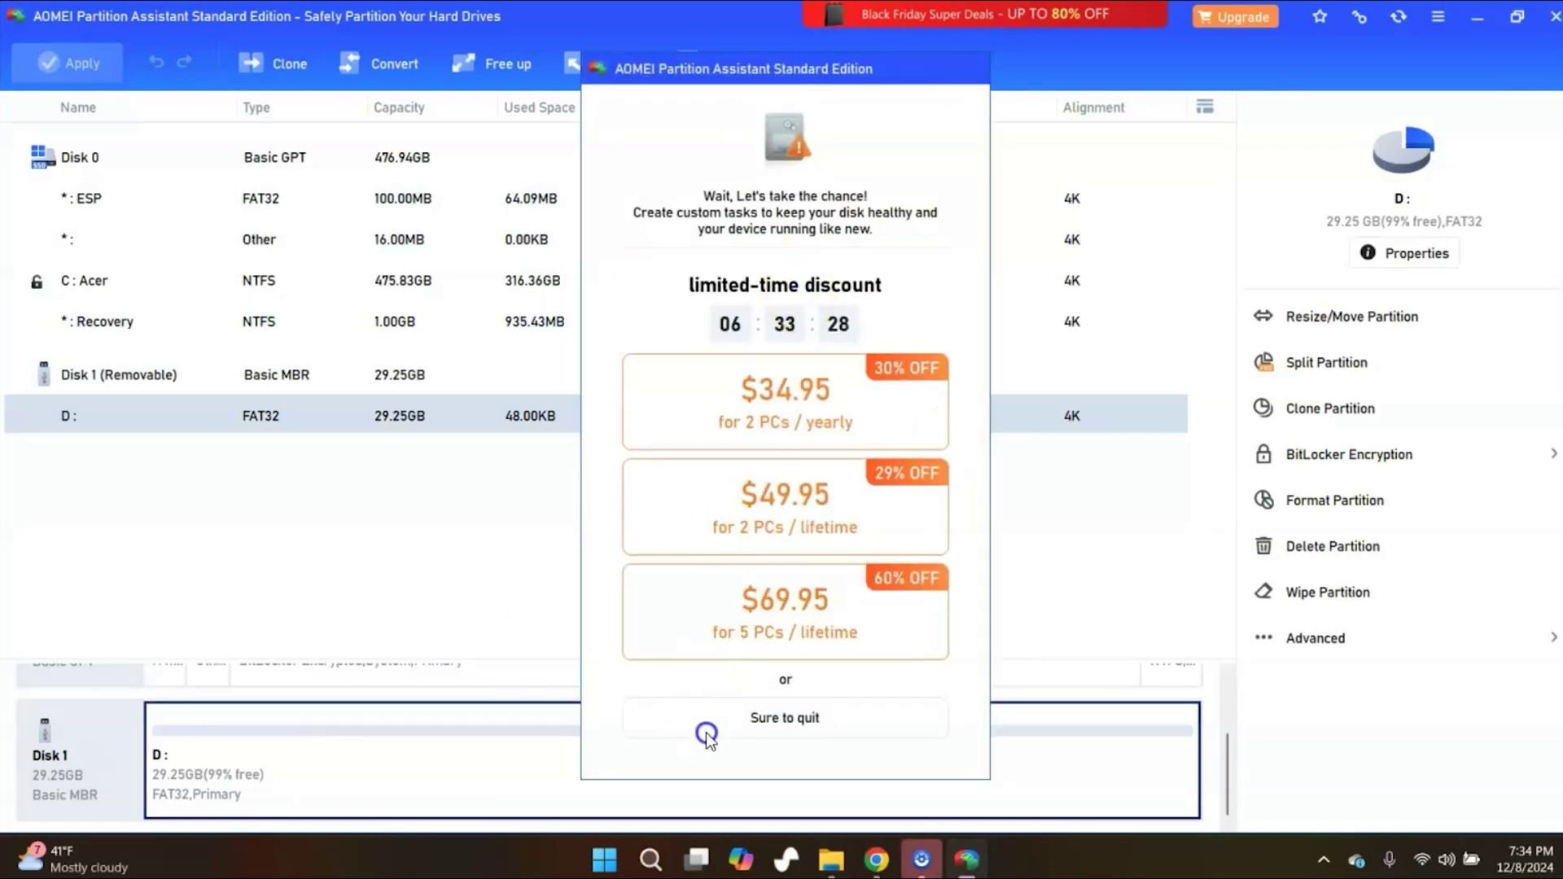
click(786, 720)
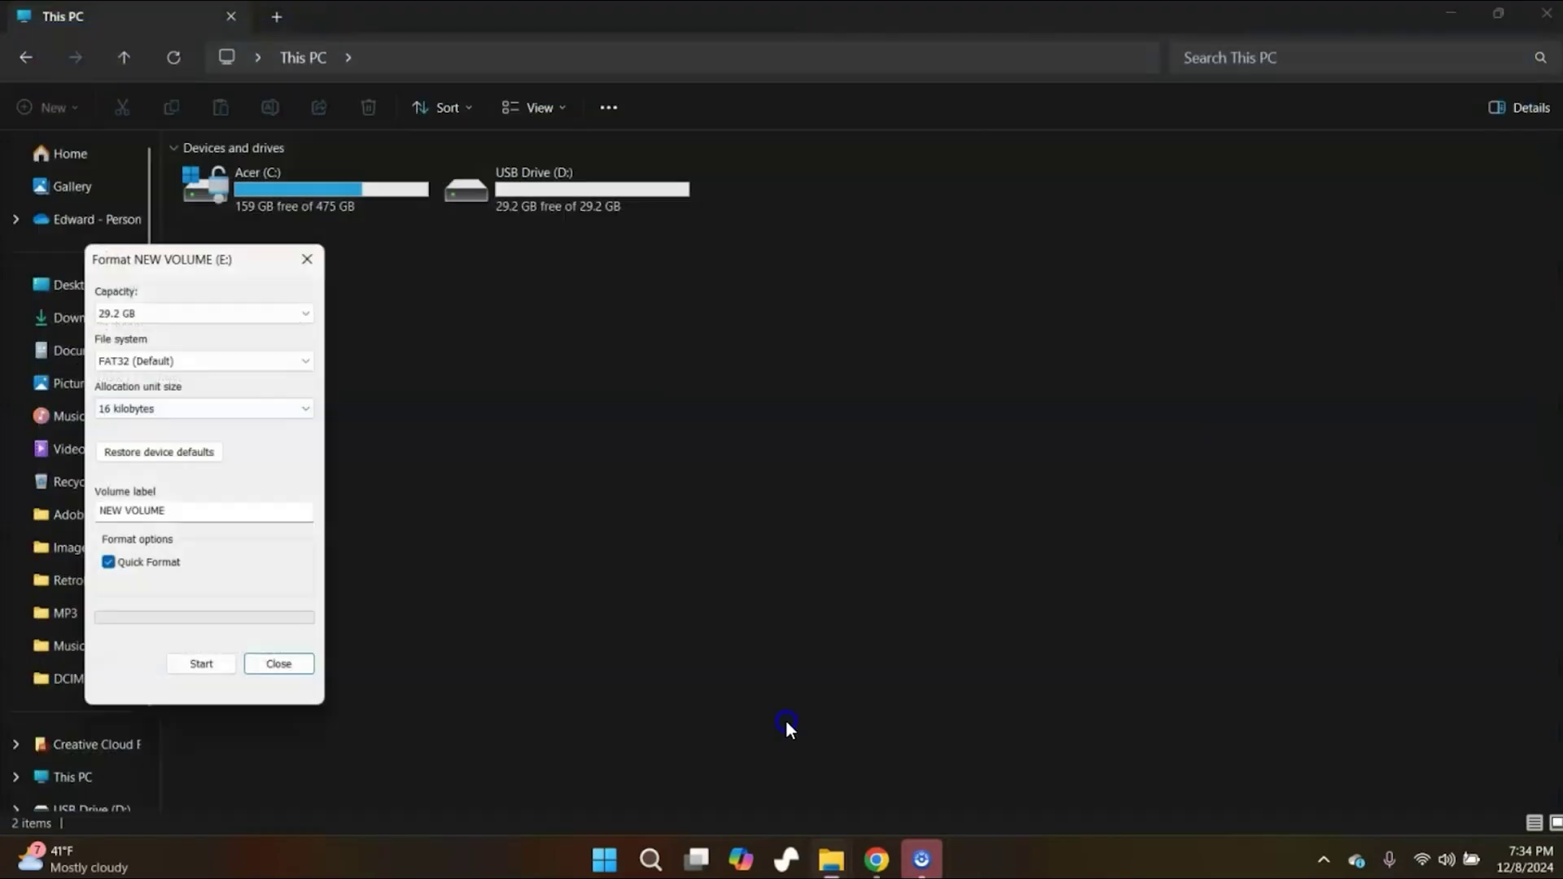
click(292, 661)
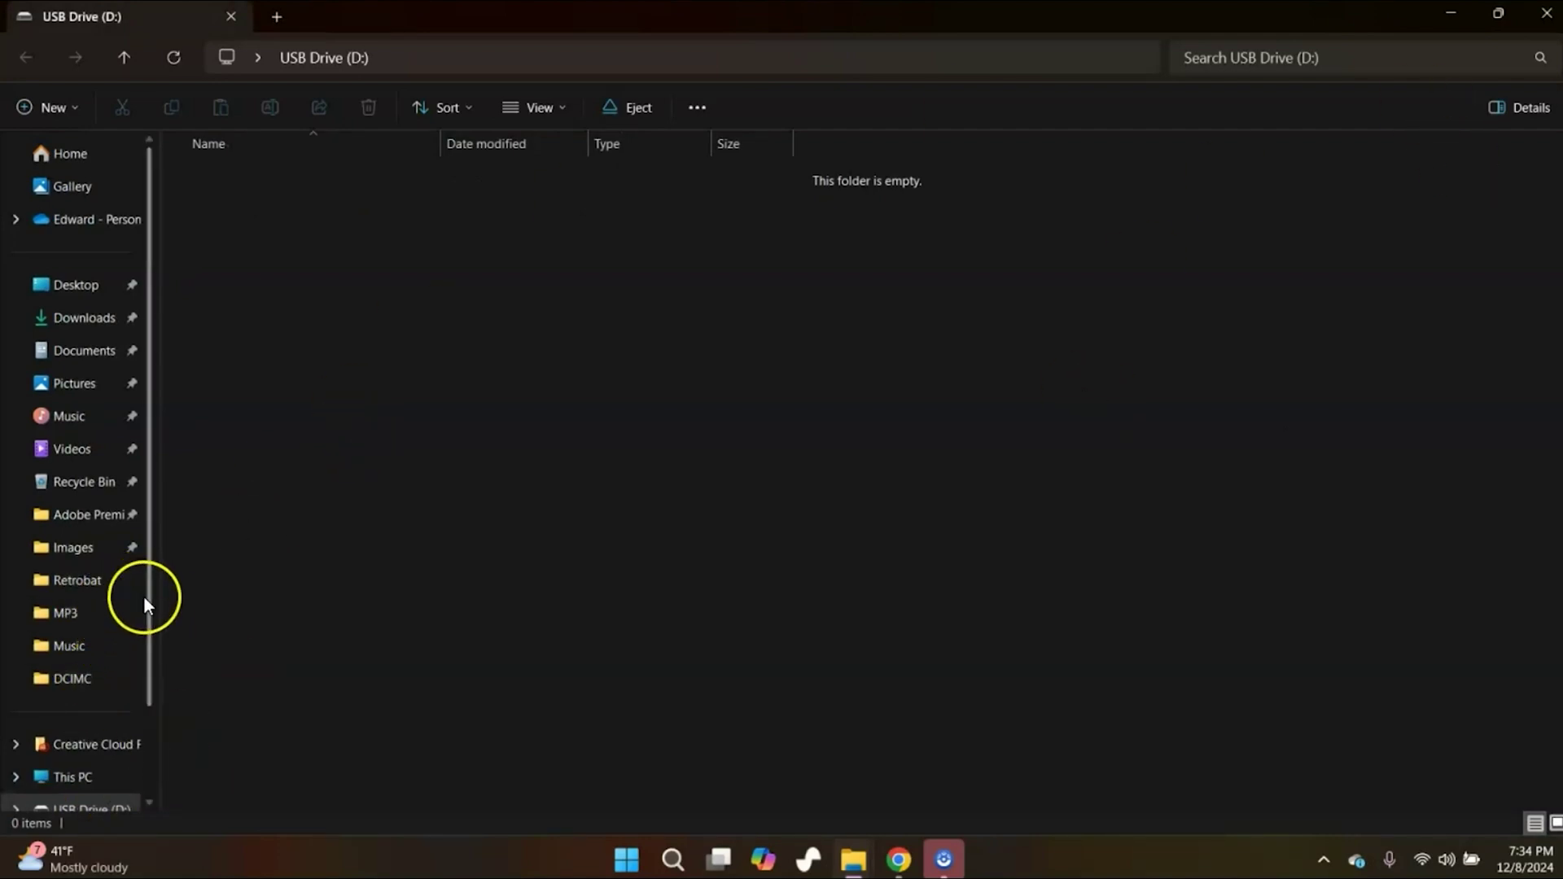
Check the contents of USB Drive (D:) through This PC and close File Explorer
scroll(149, 607, down, 2)
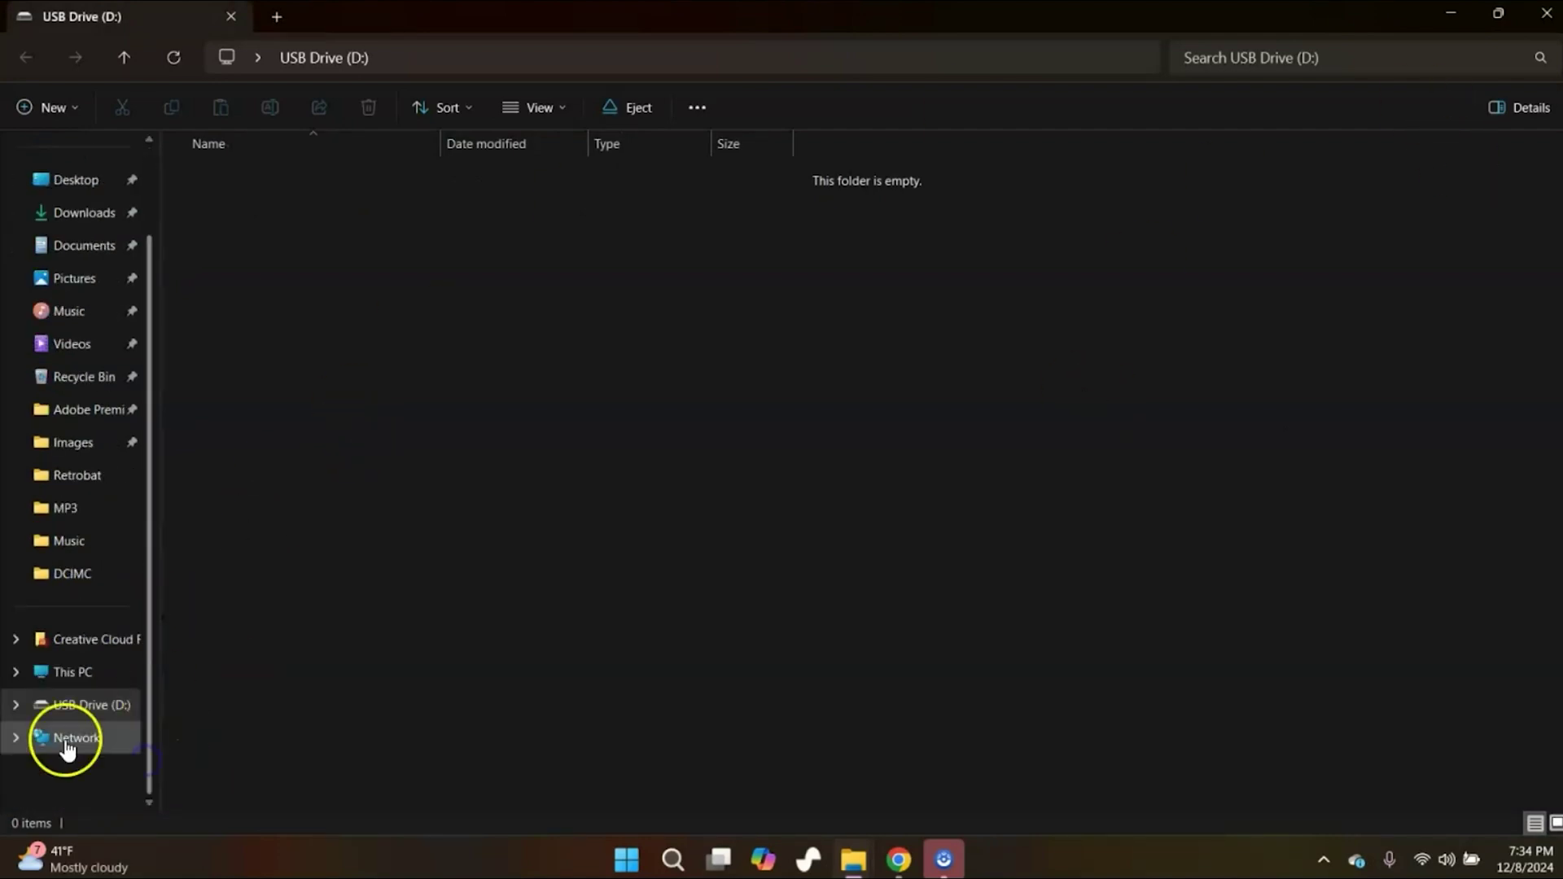
click(71, 674)
double_click(586, 192)
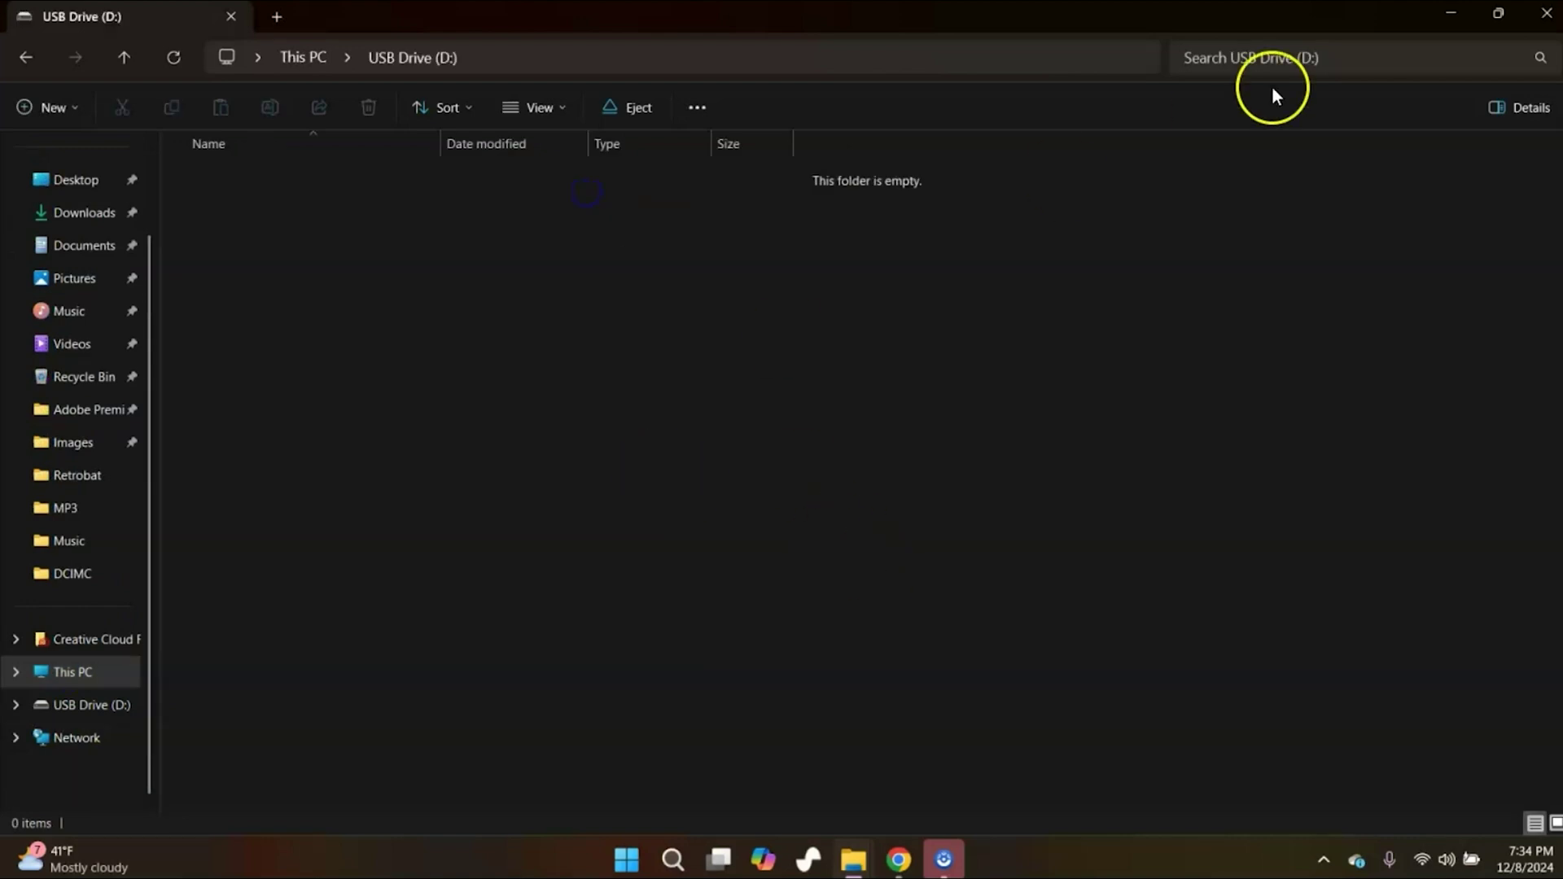
key(alt+Left)
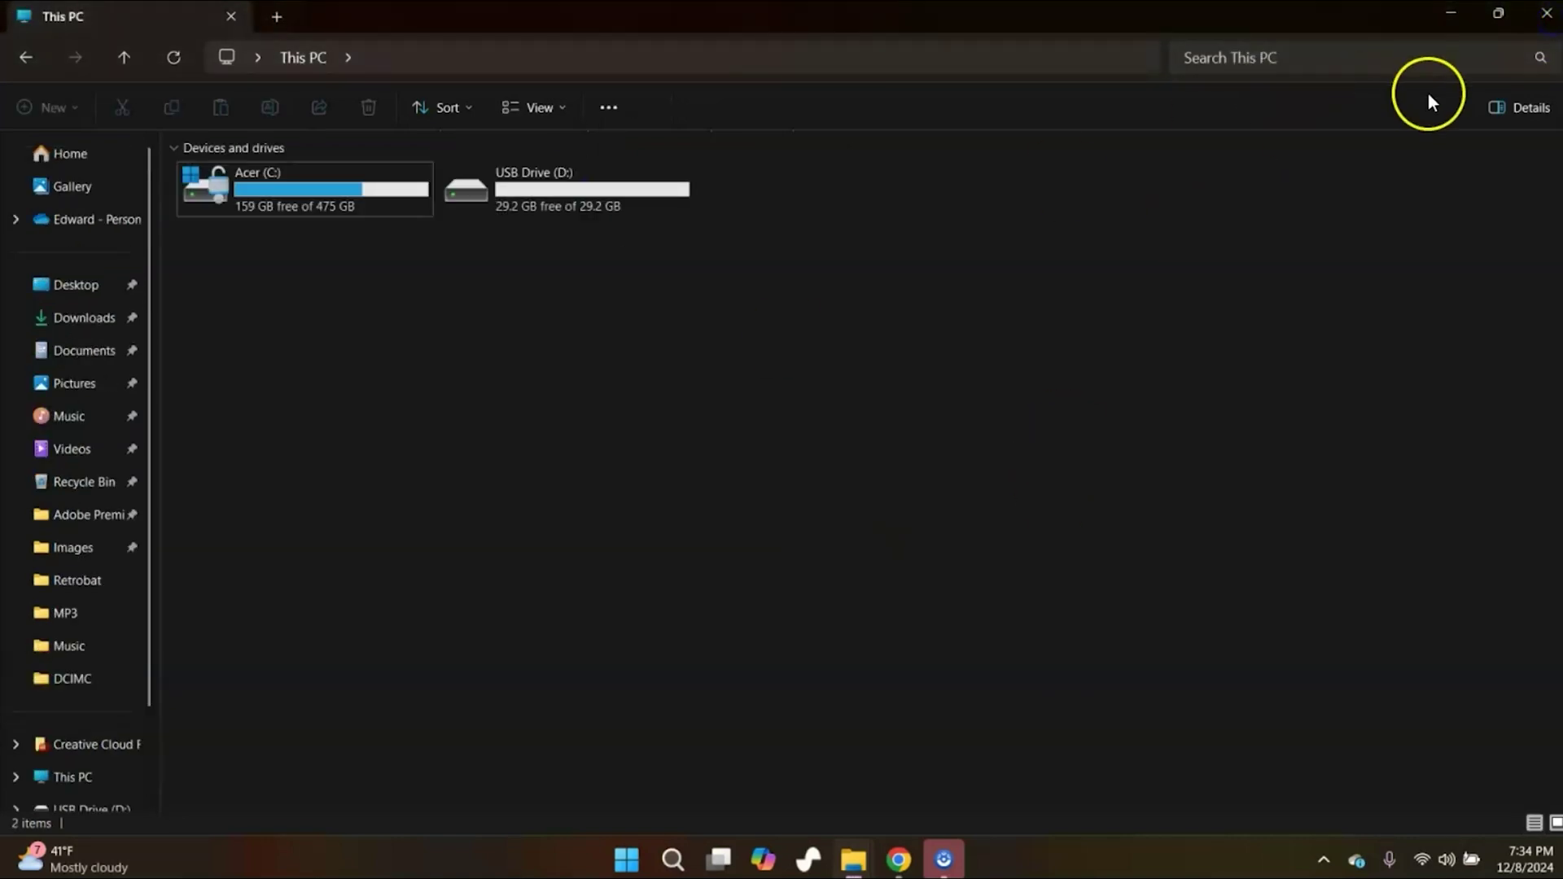
click(1545, 14)
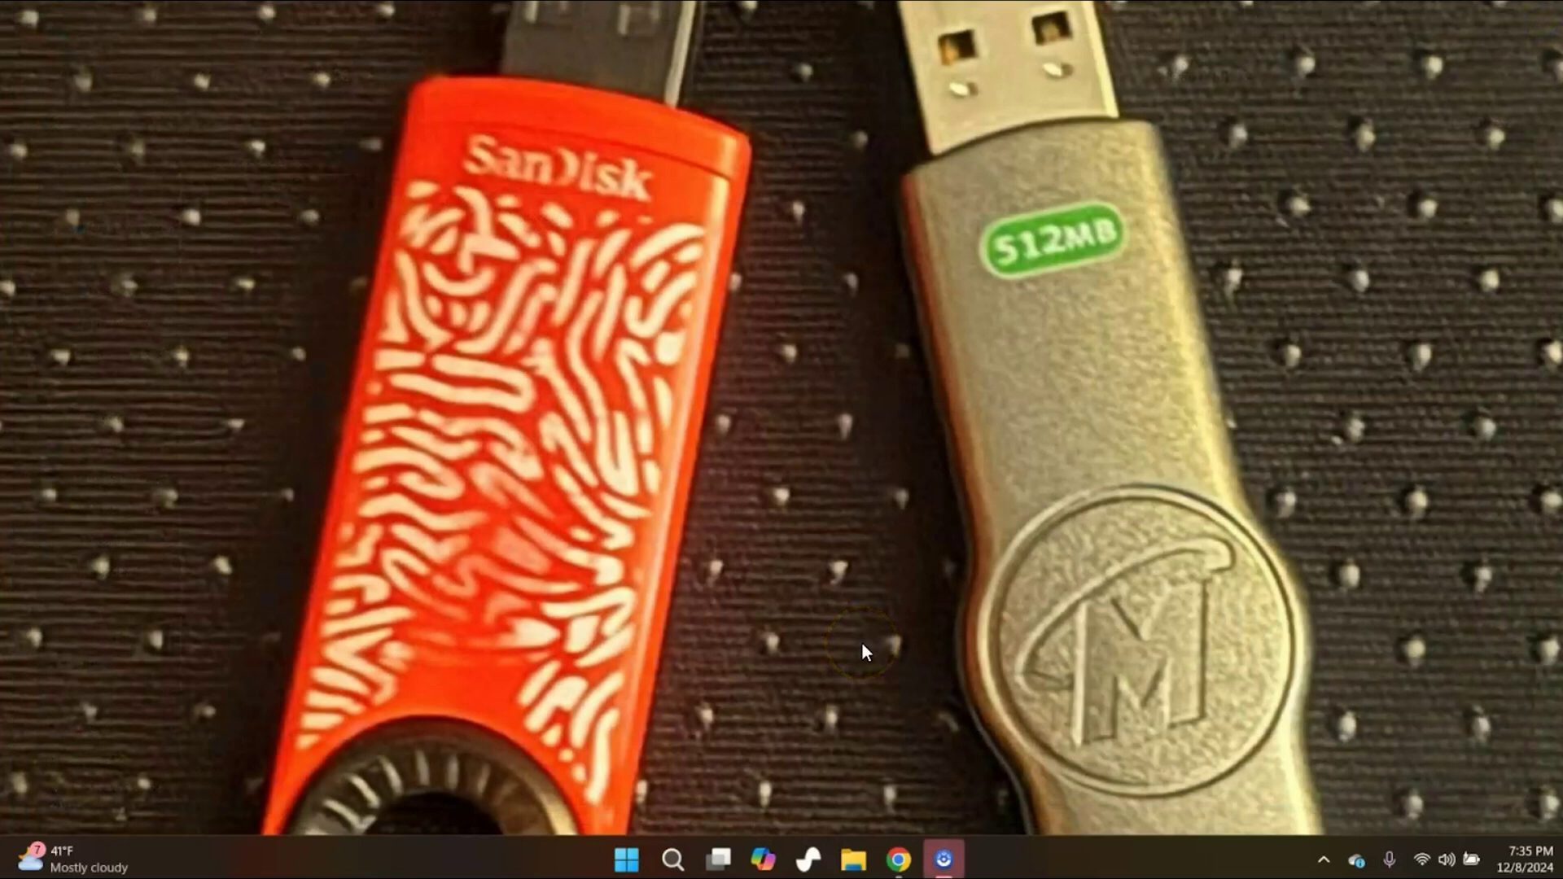